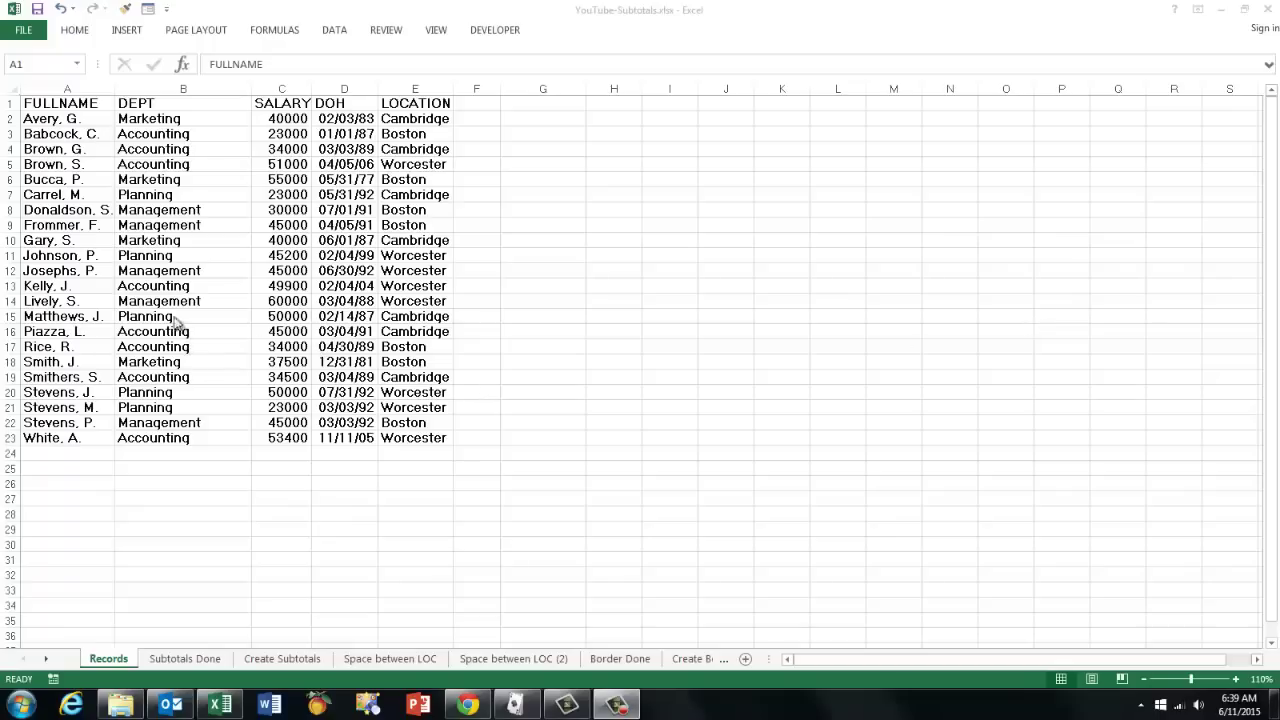
Step: Browse the example sheets: Subtotals Done, Space between LOC, bordered totals, then the original records
left_click(185, 659)
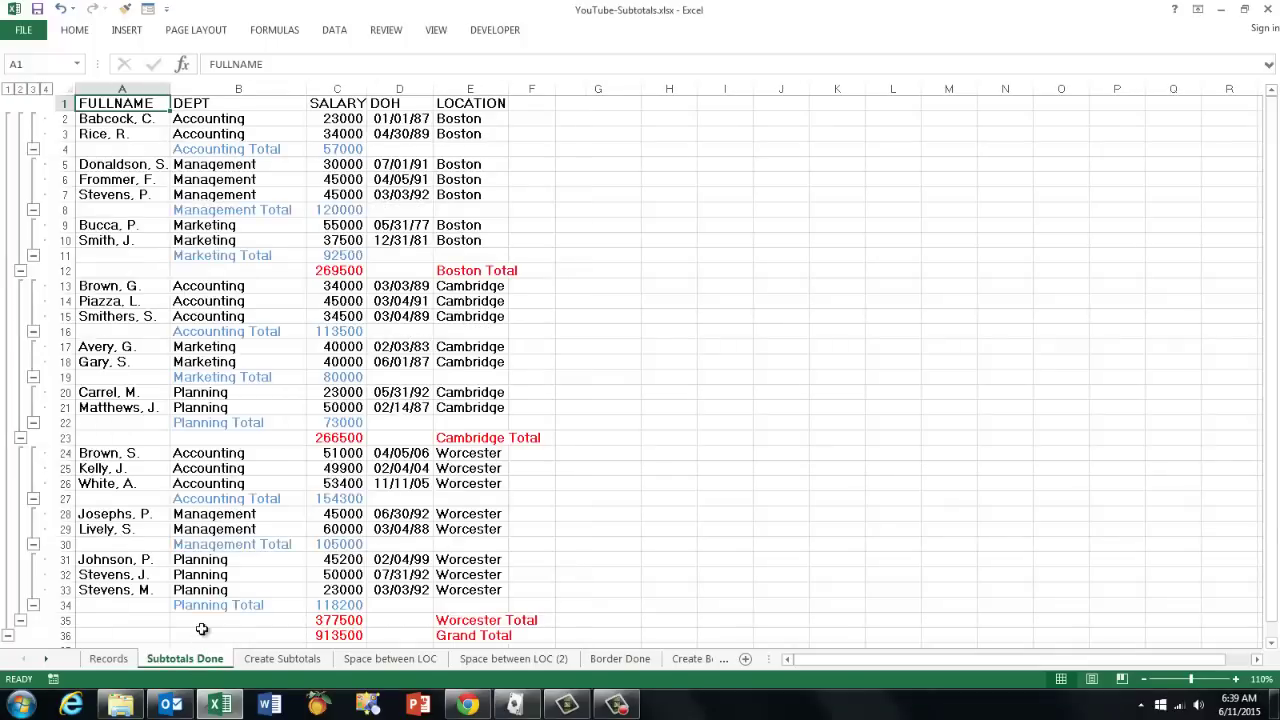
left_click(391, 659)
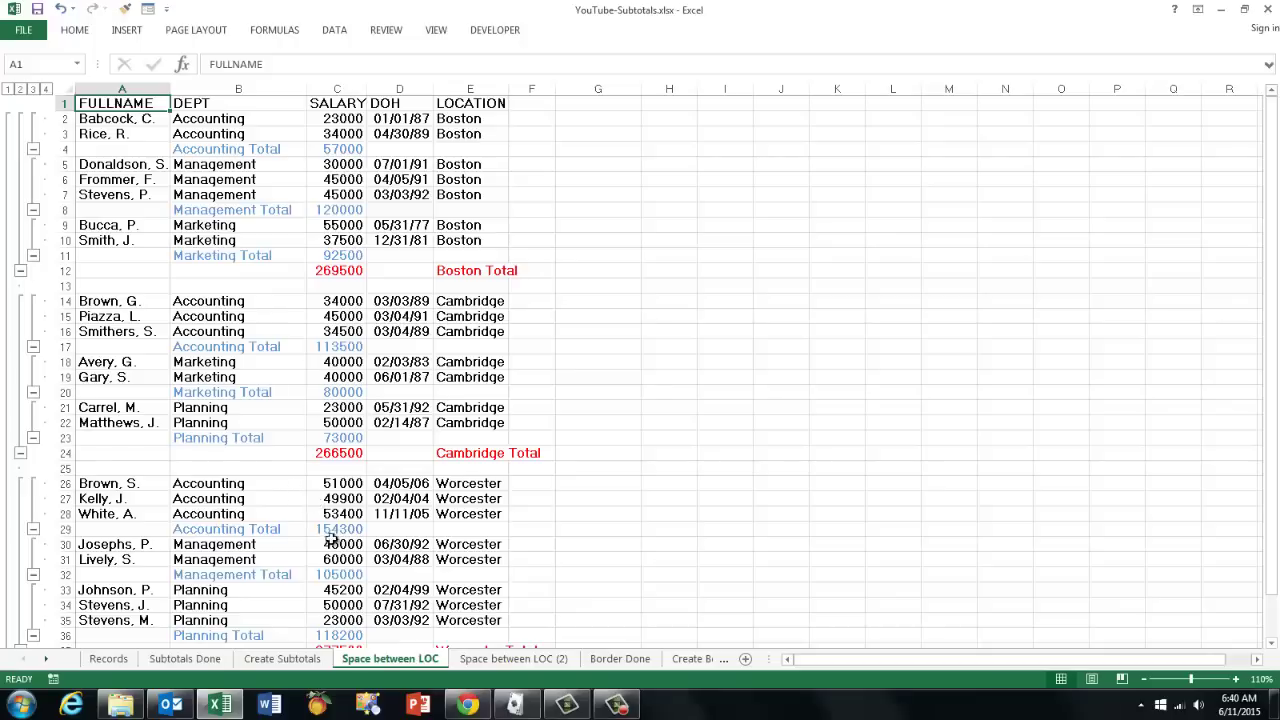
left_click(626, 660)
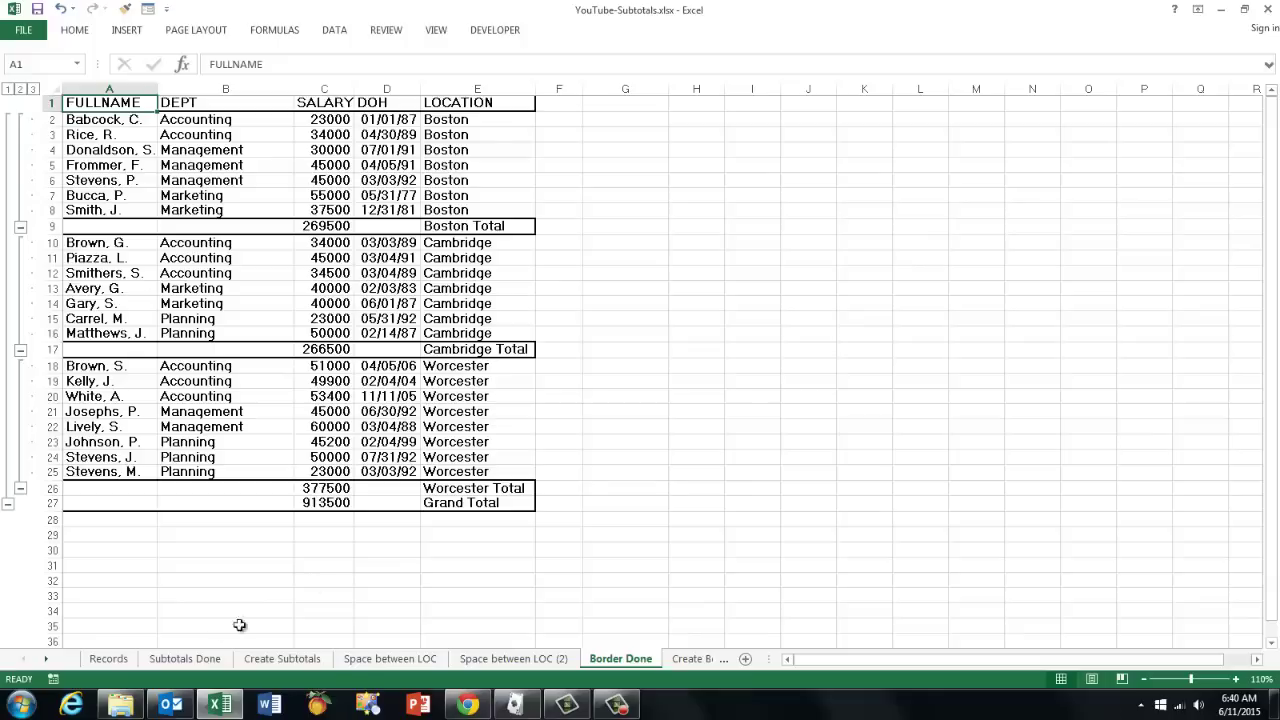
left_click(108, 659)
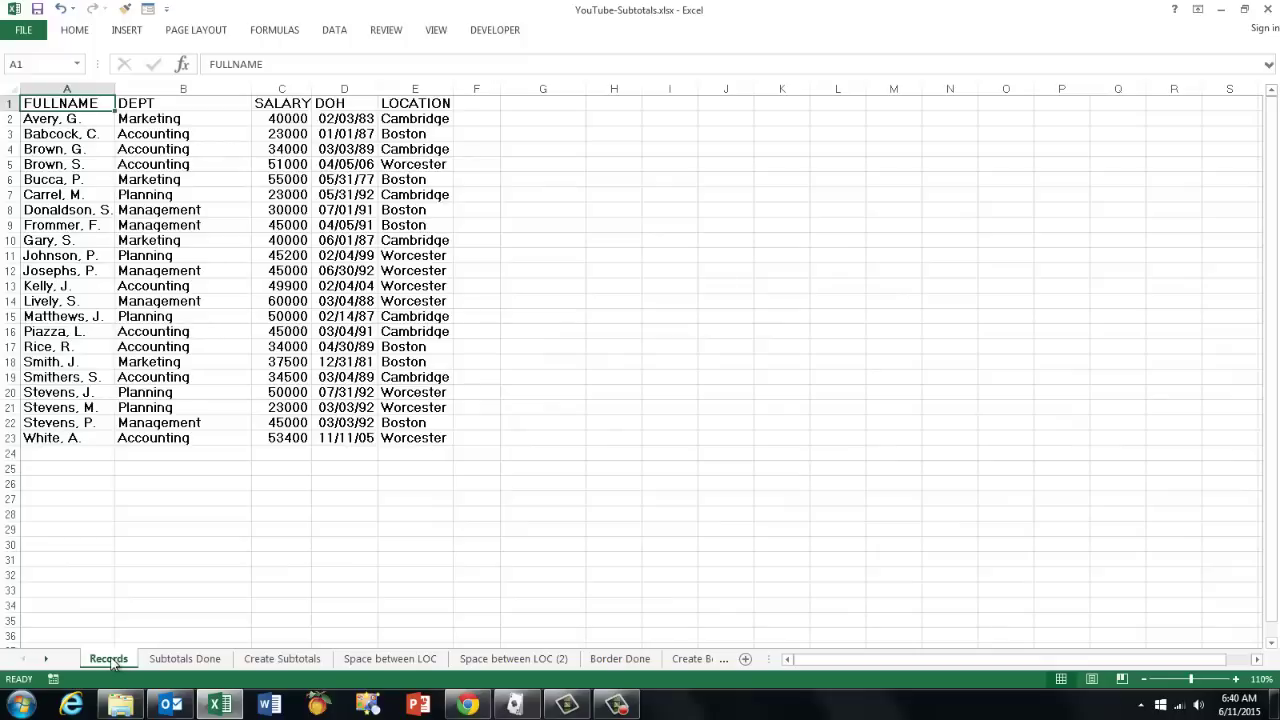
Step: On Subtotals Done, step through outline levels 3, 2 and 1, then expand fully with level 4
left_click(184, 659)
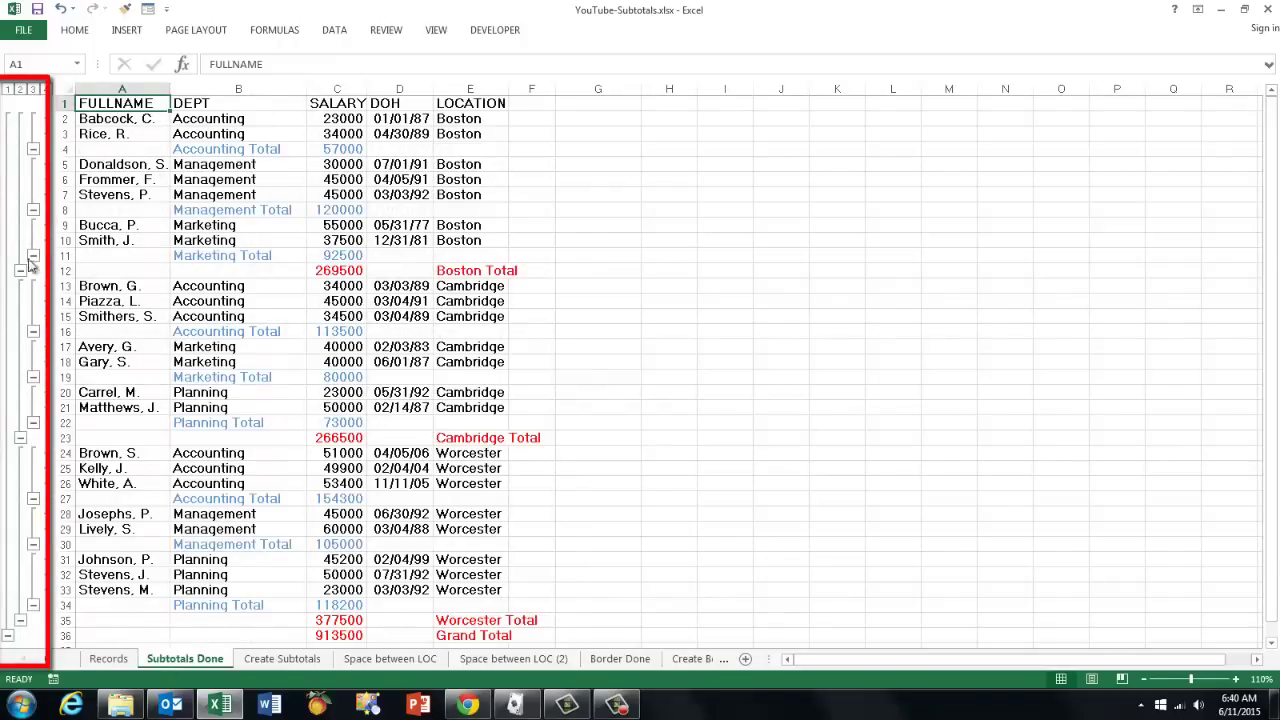
left_click(34, 90)
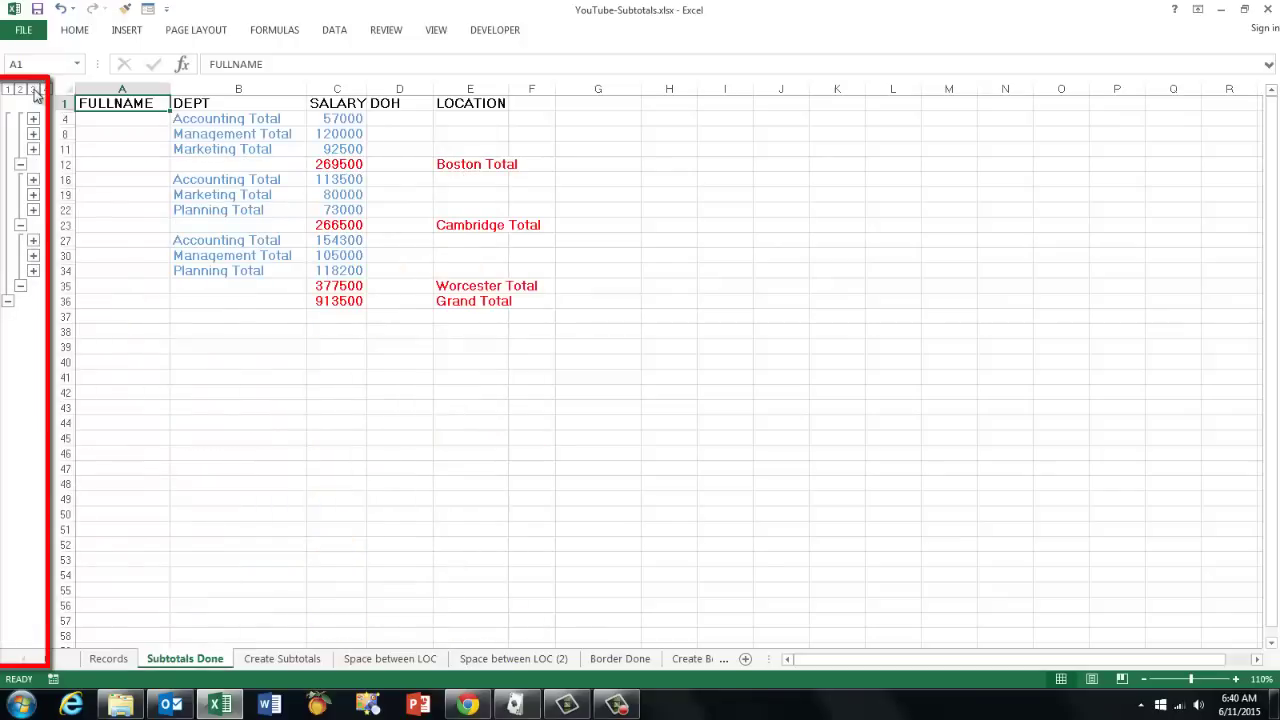
left_click(21, 90)
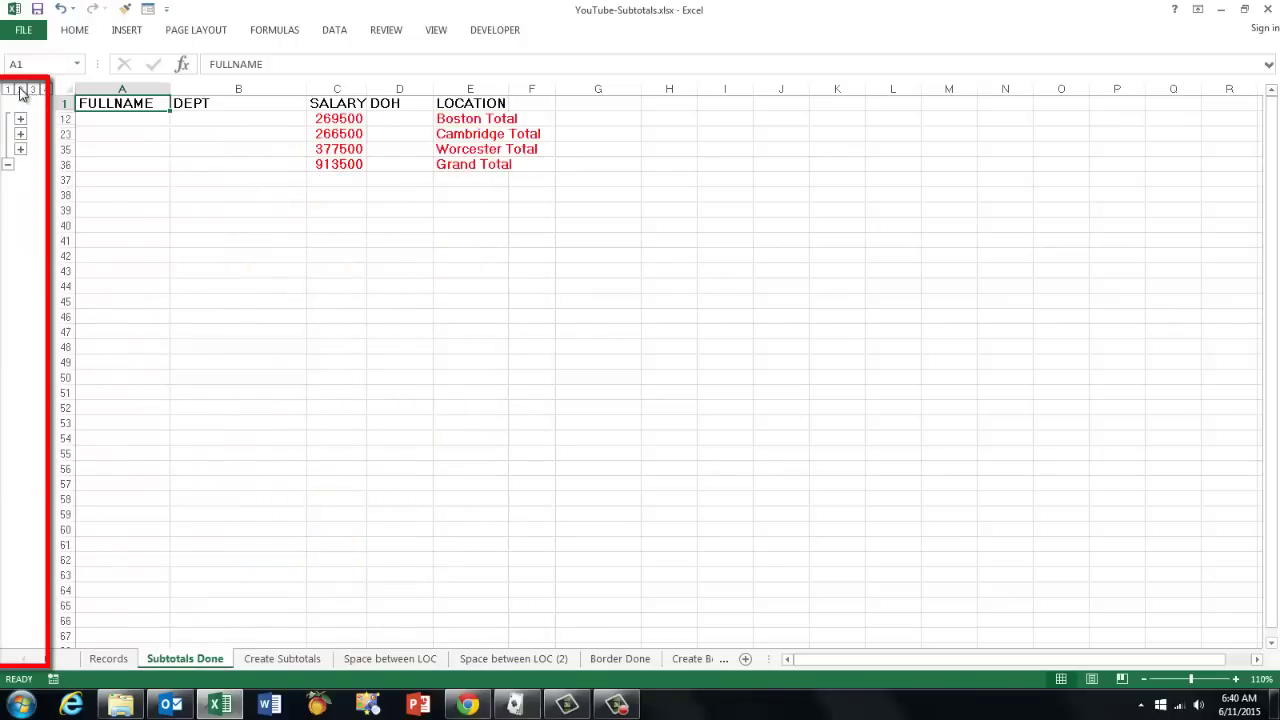
left_click(9, 90)
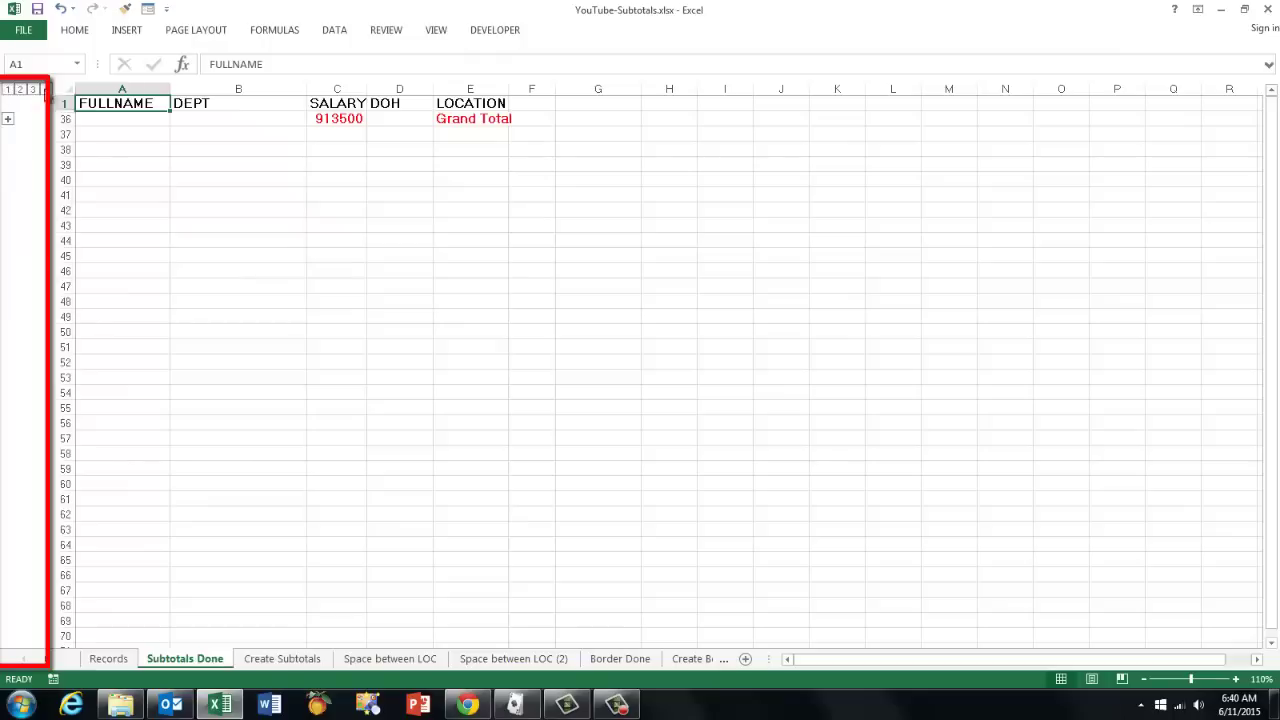
left_click(45, 90)
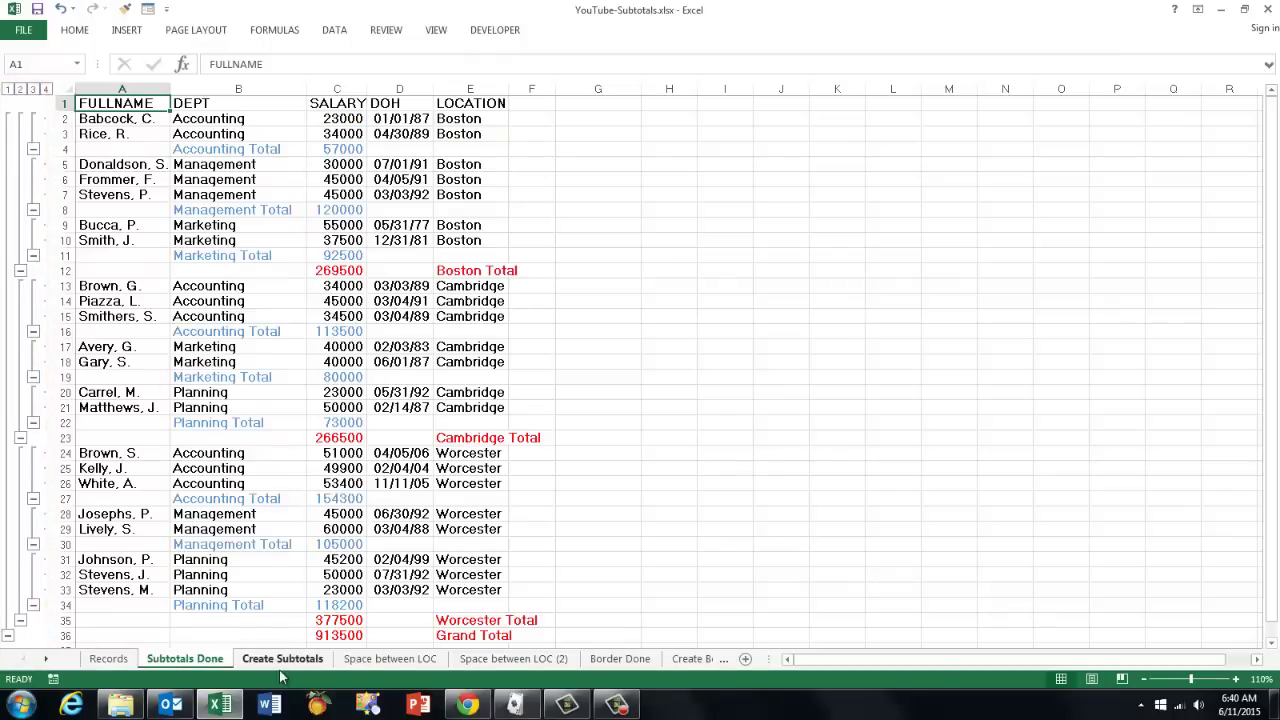
Step: Go to the Create Subtotals sheet and bring up the Sort dialog from the DATA ribbon
left_click(285, 662)
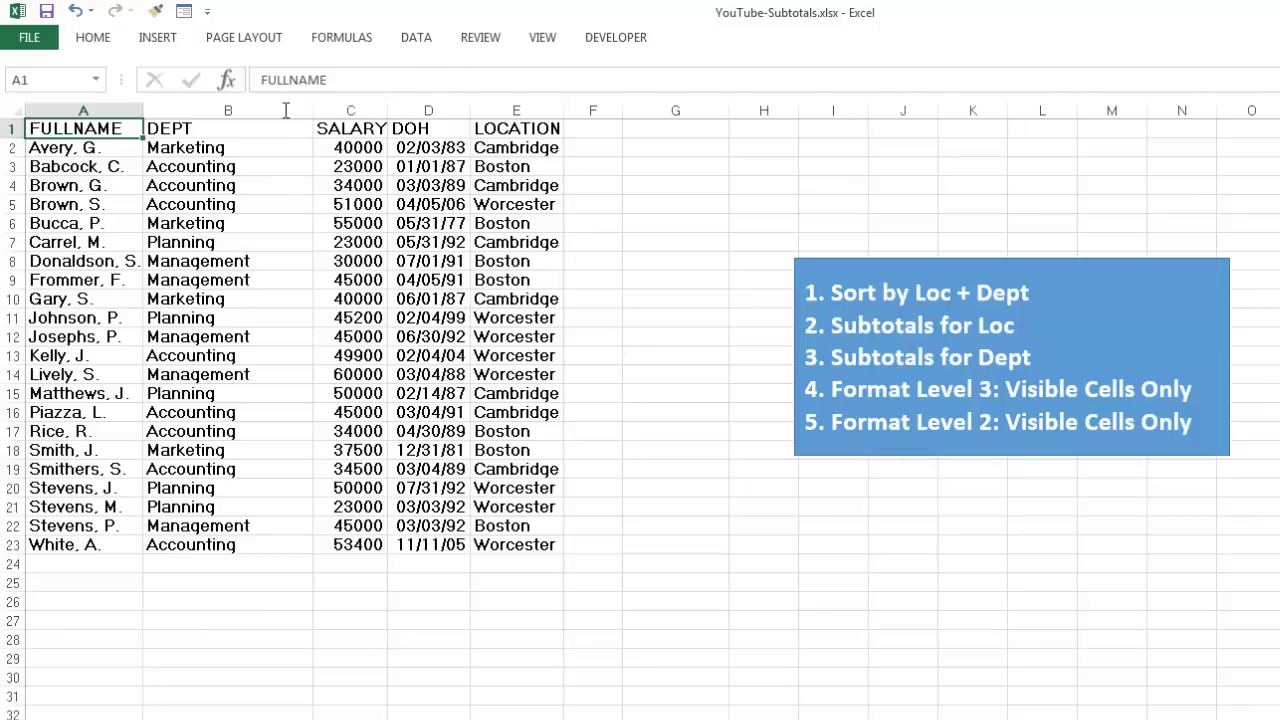
left_click(414, 40)
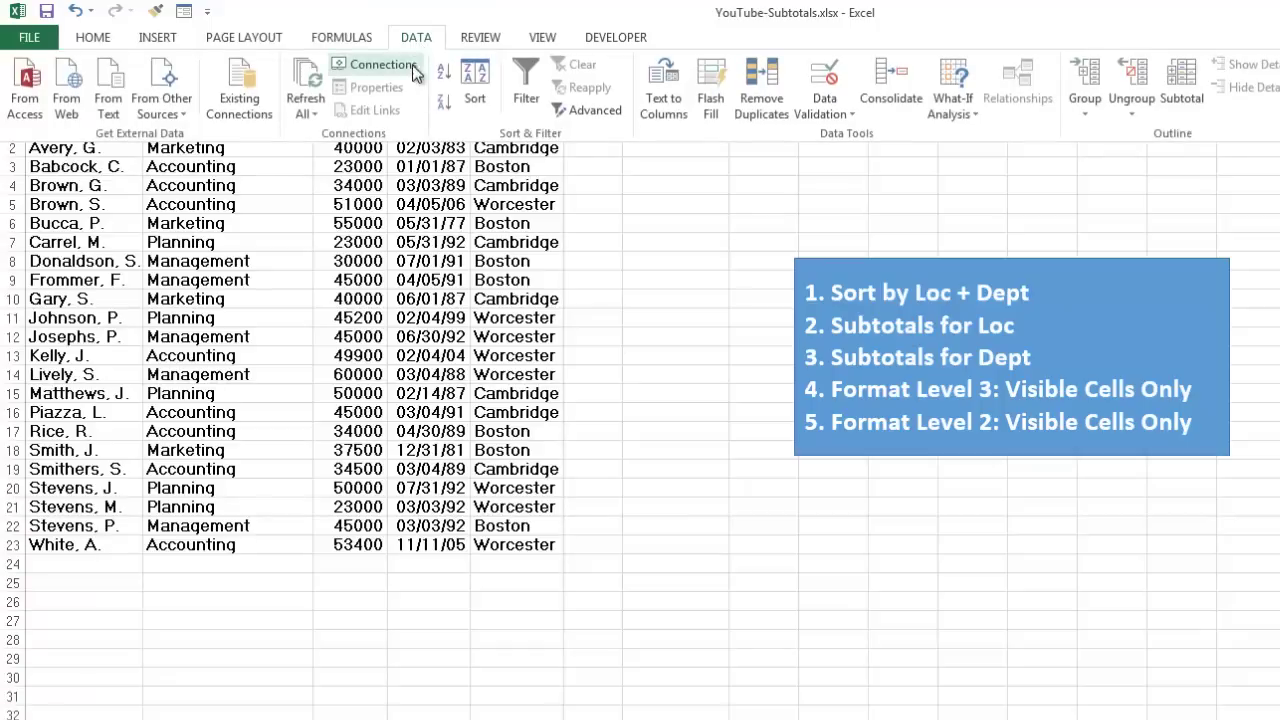
key("Escape")
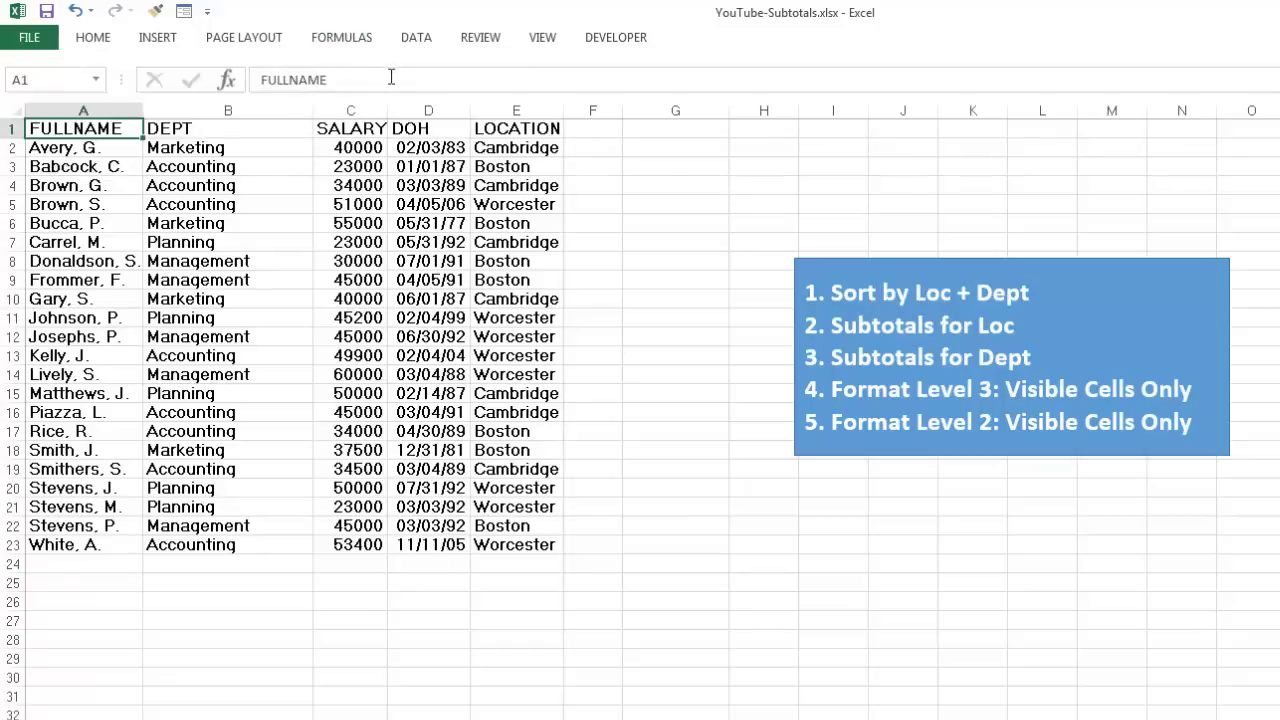
left_click(418, 40)
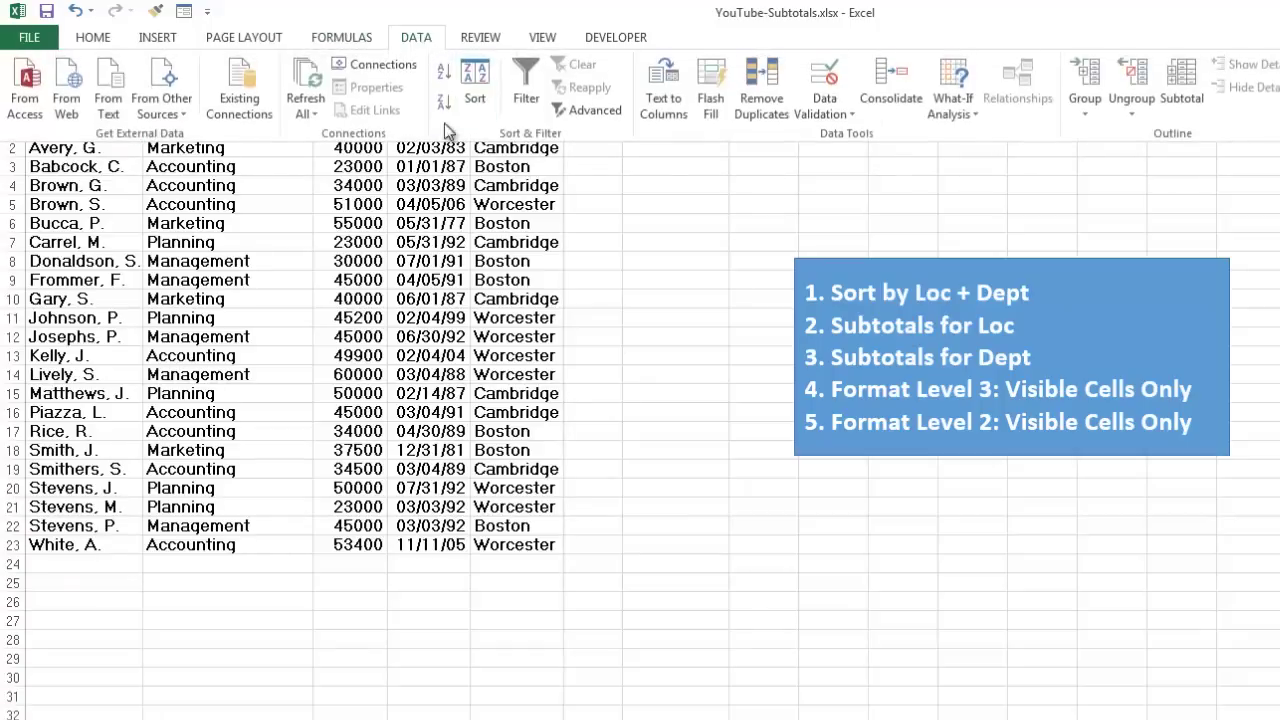
left_click(480, 80)
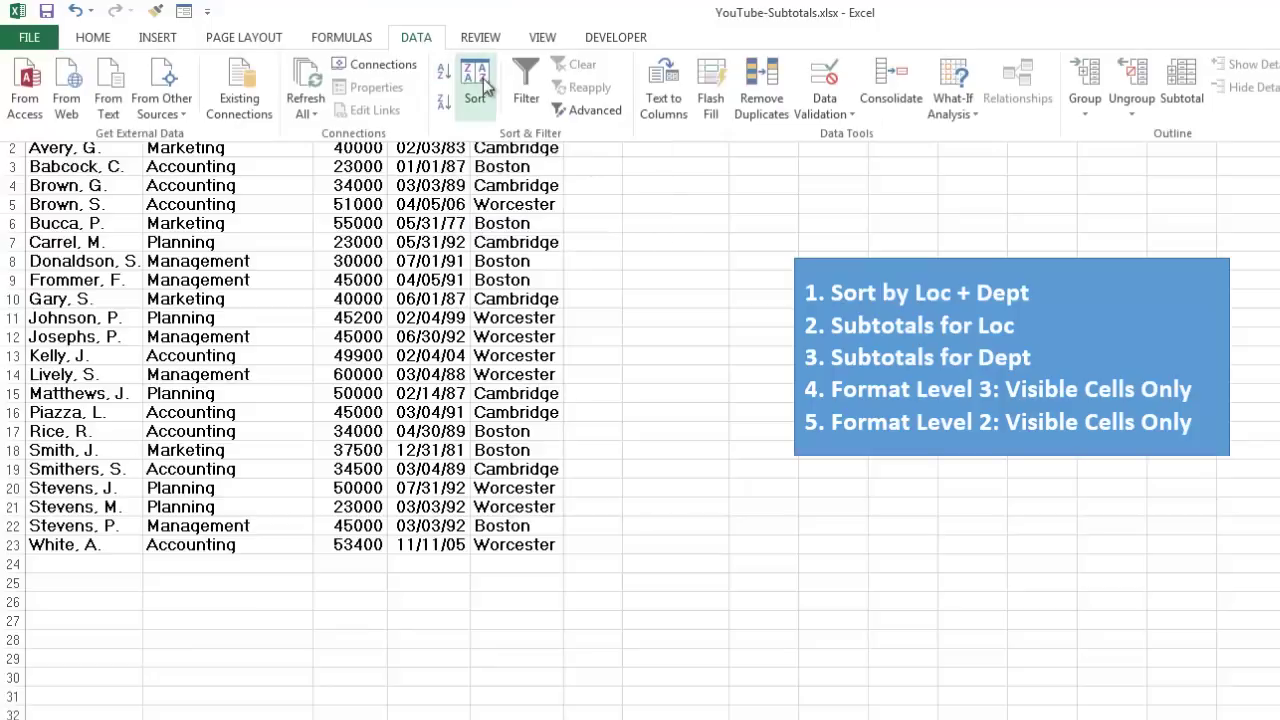
Step: Sort the employee records by LOCATION, then by DEPT, both A to Z
left_click(478, 96)
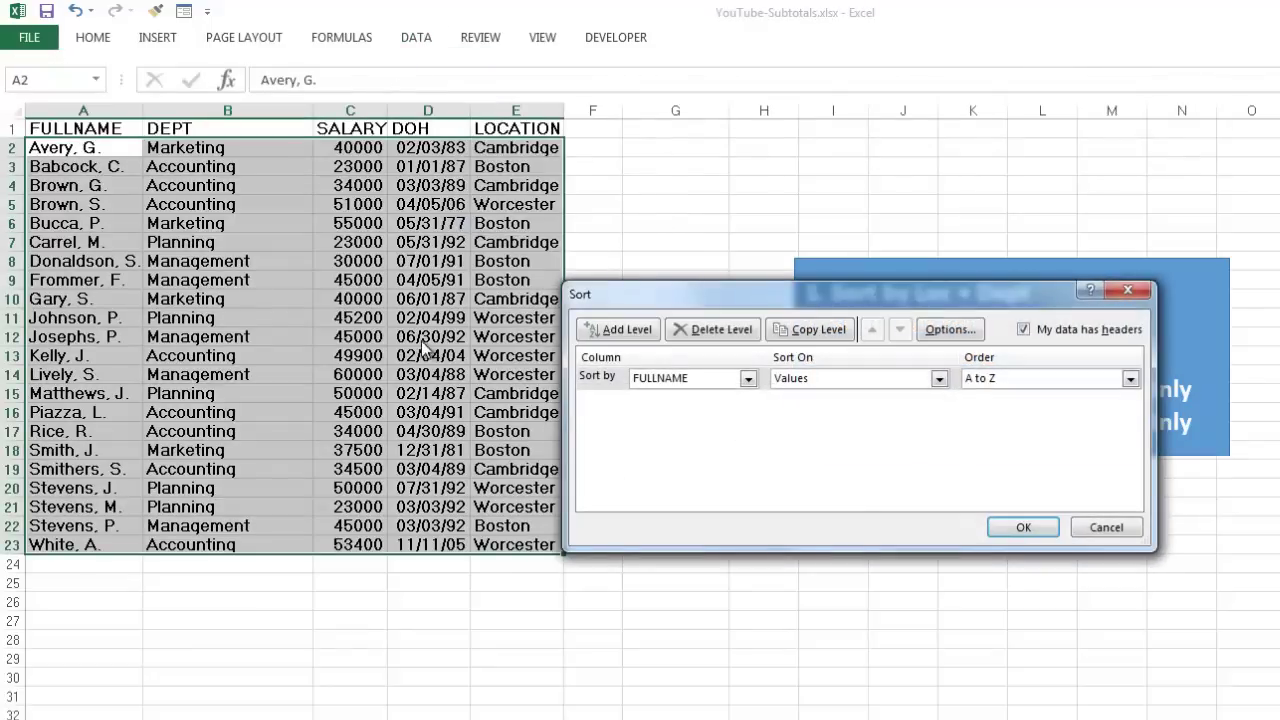
left_click_drag(753, 296, 382, 309)
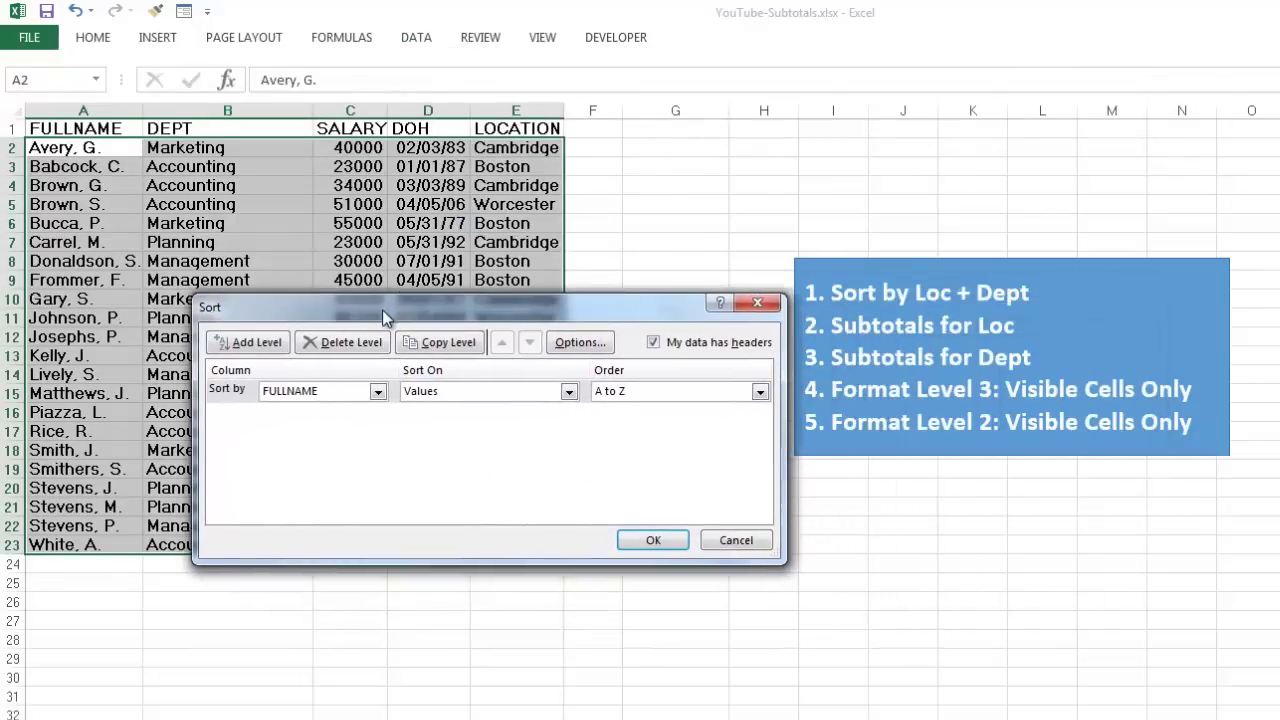
left_click(379, 392)
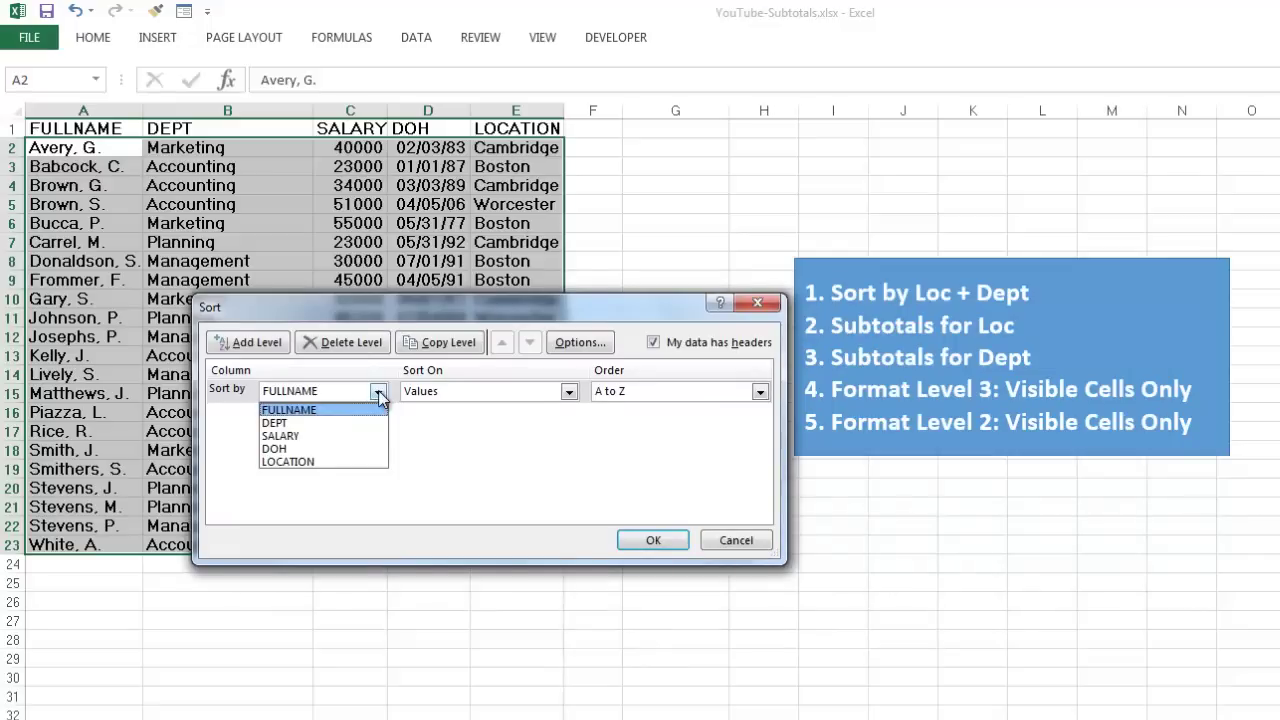
left_click(290, 462)
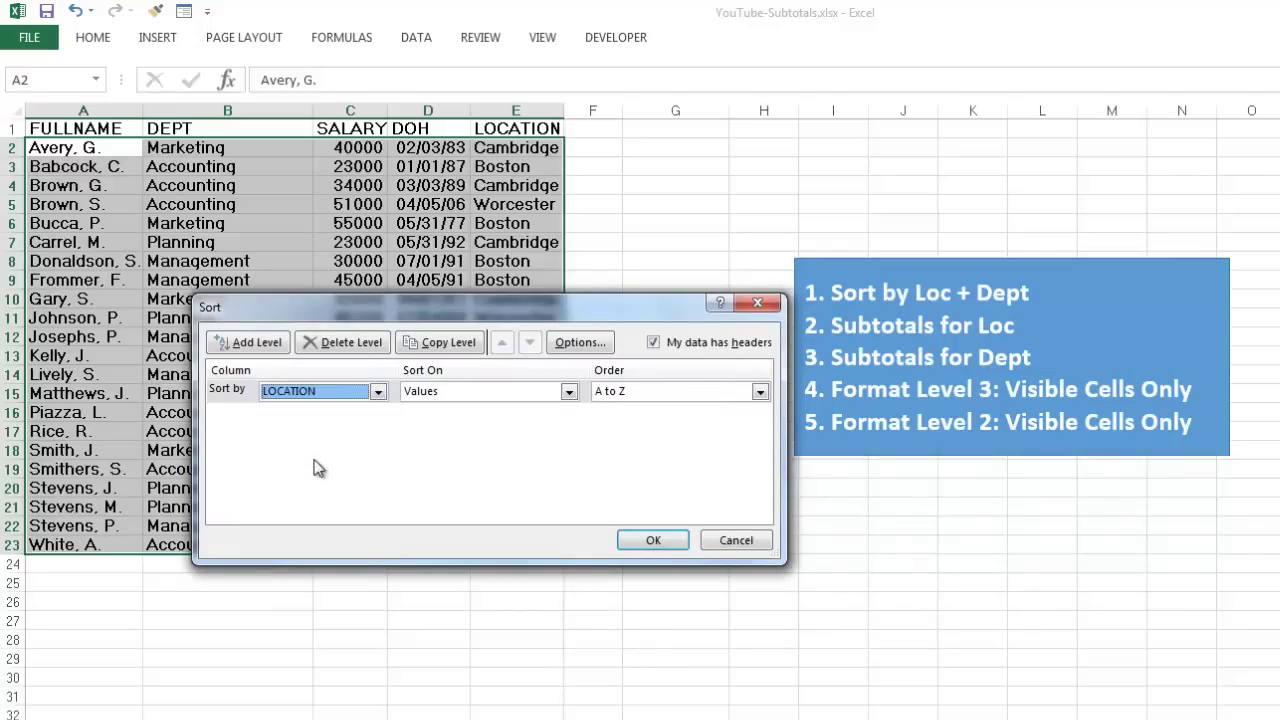
left_click(259, 343)
left_click(378, 414)
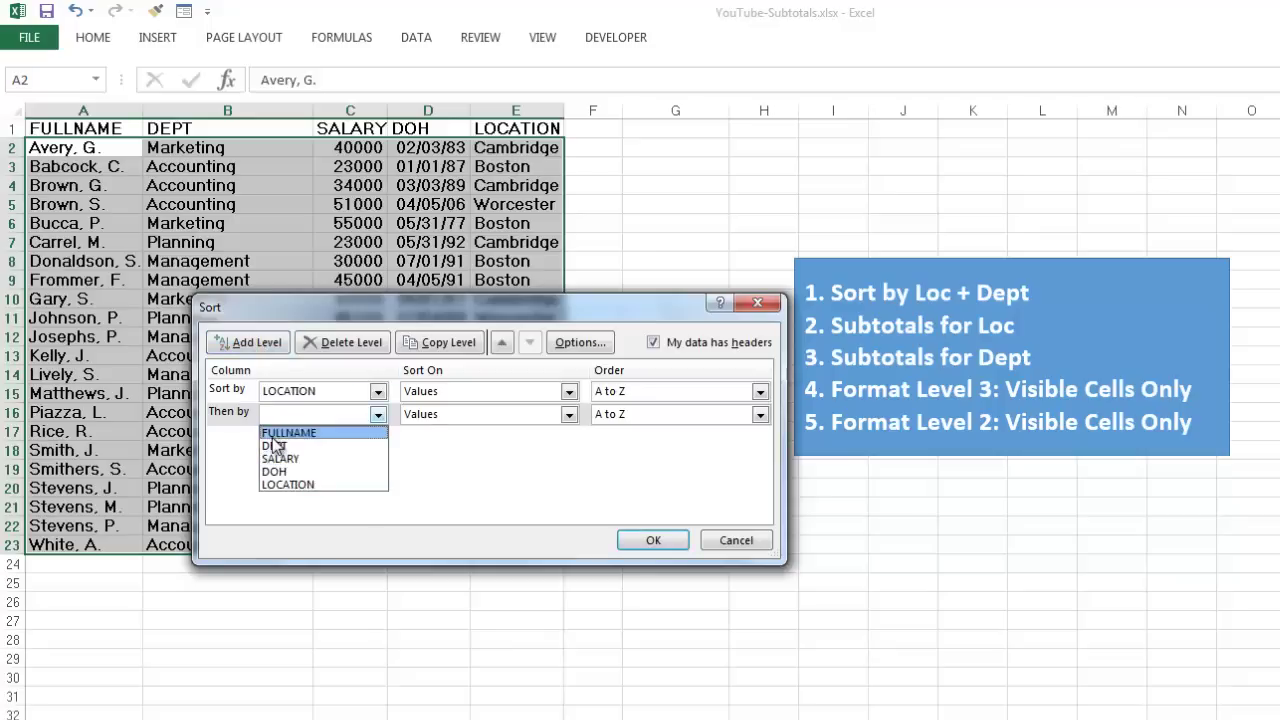
left_click(276, 446)
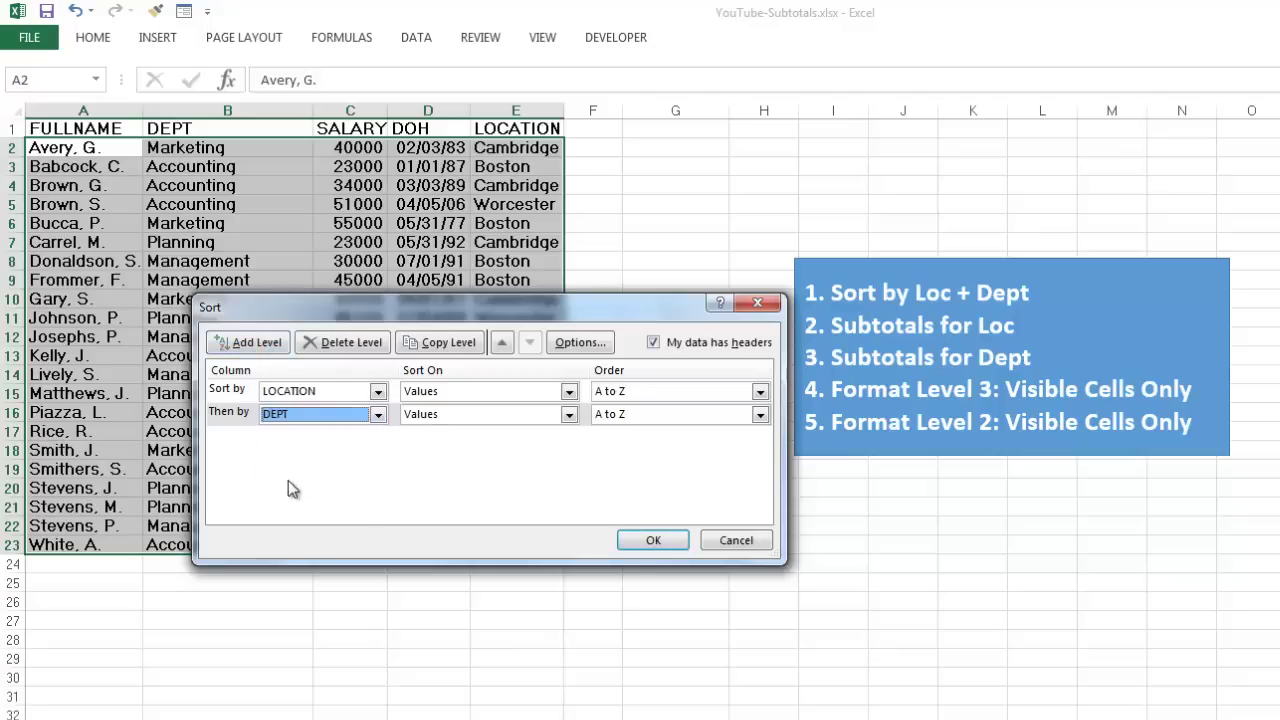
left_click(678, 545)
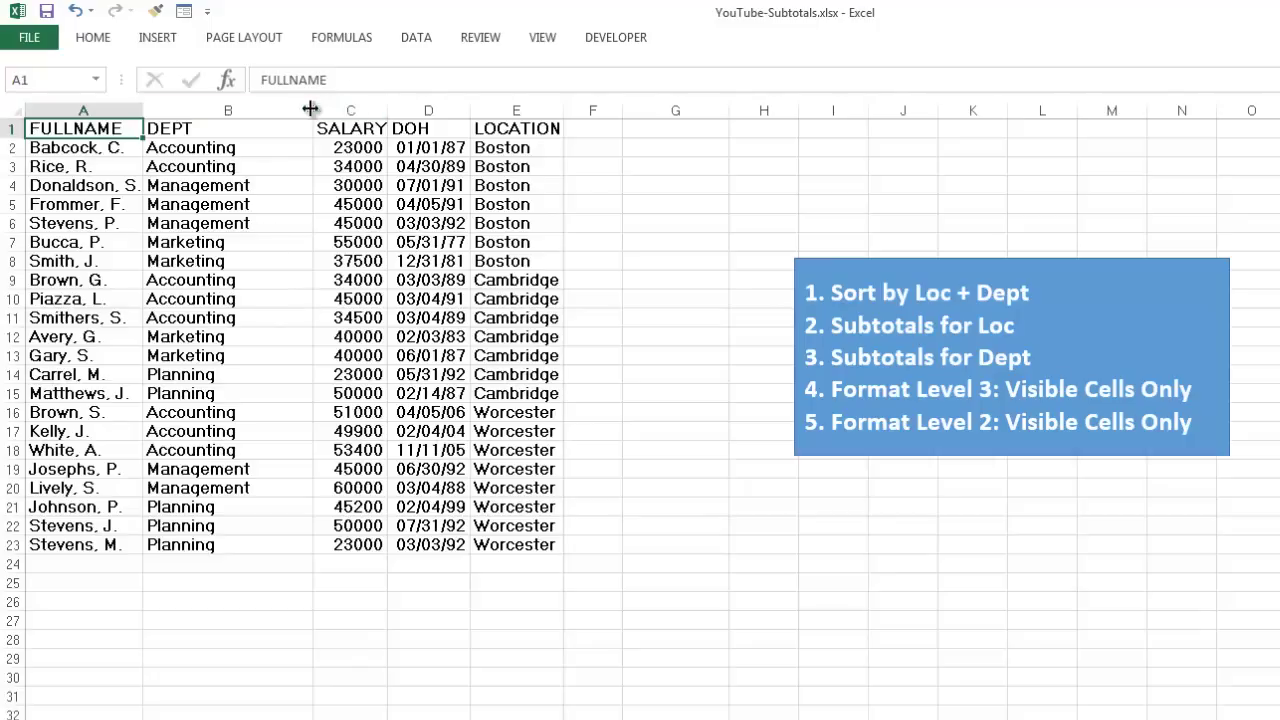
Step: Insert Sum subtotals of SALARY only at each change in LOCATION, giving a 913500 Grand Total
left_click(417, 40)
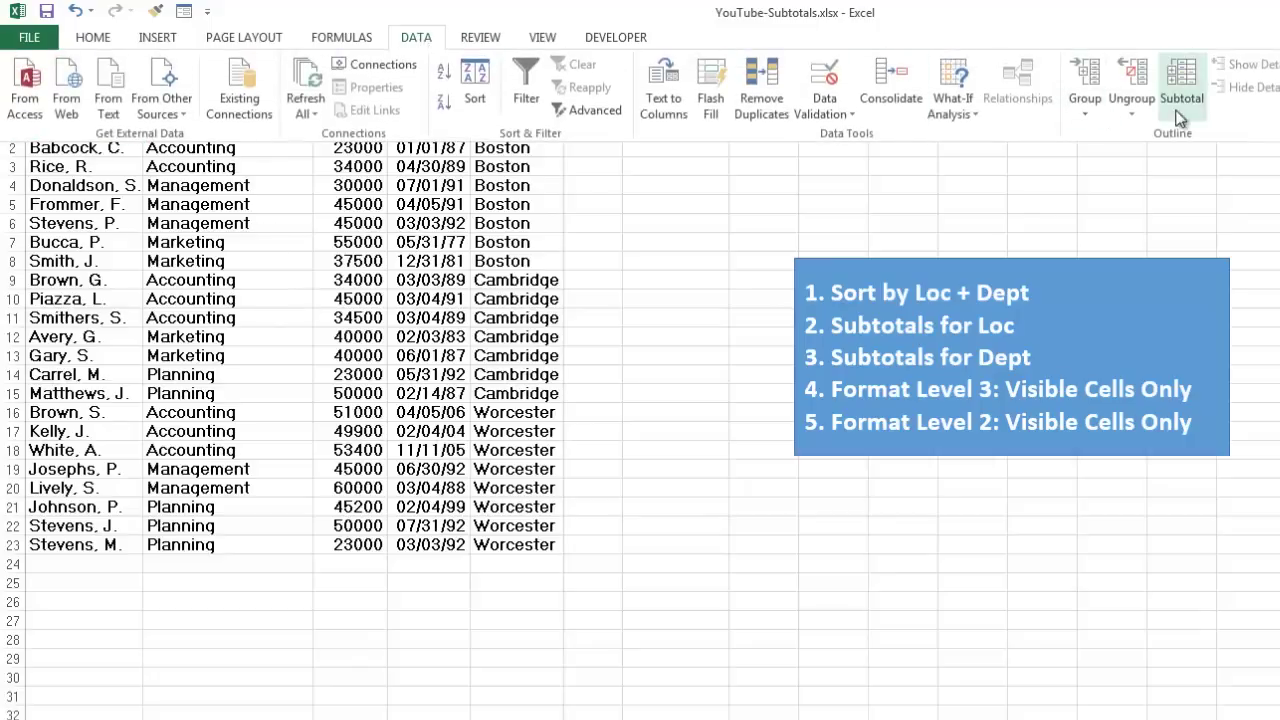
left_click(1183, 78)
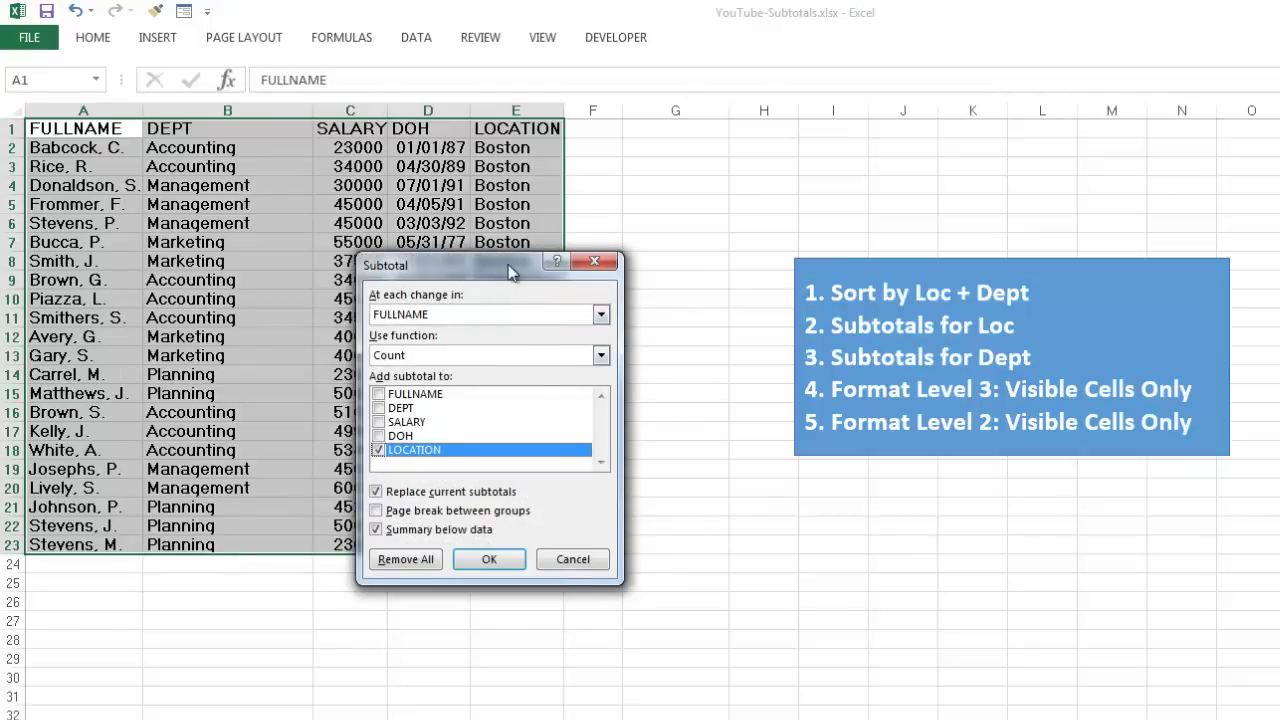
left_click_drag(510, 272, 588, 290)
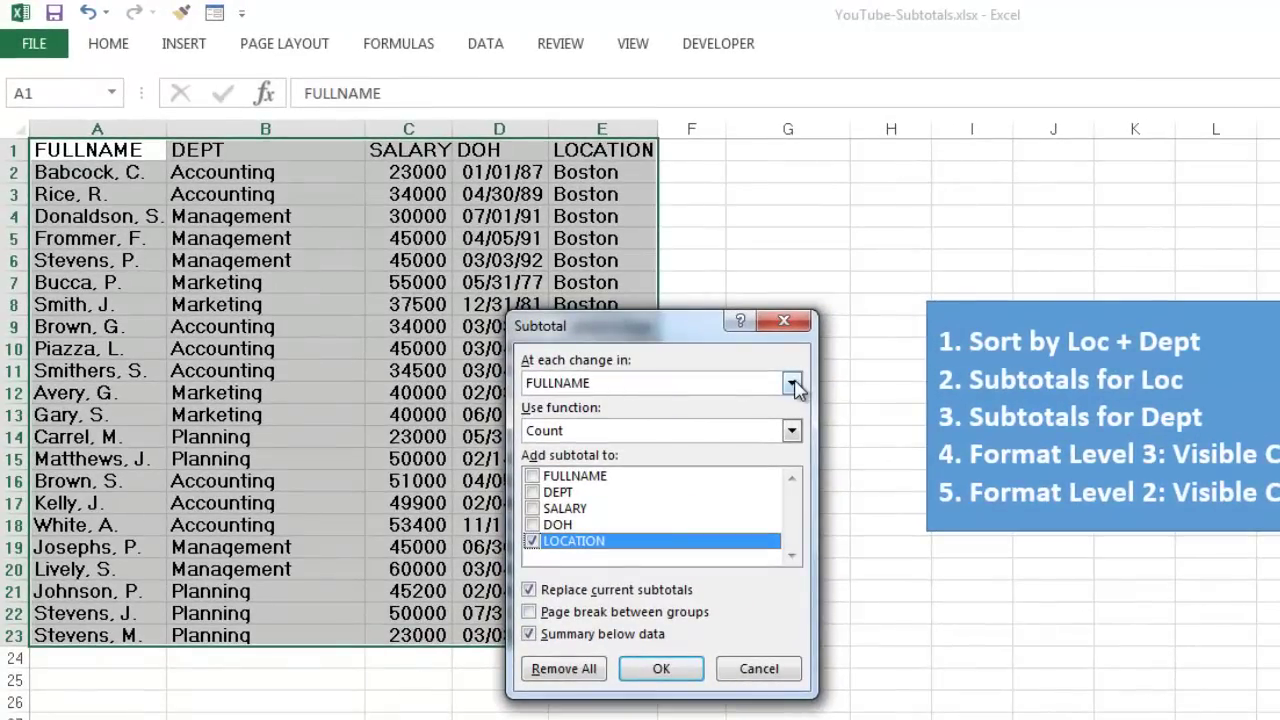
left_click(791, 384)
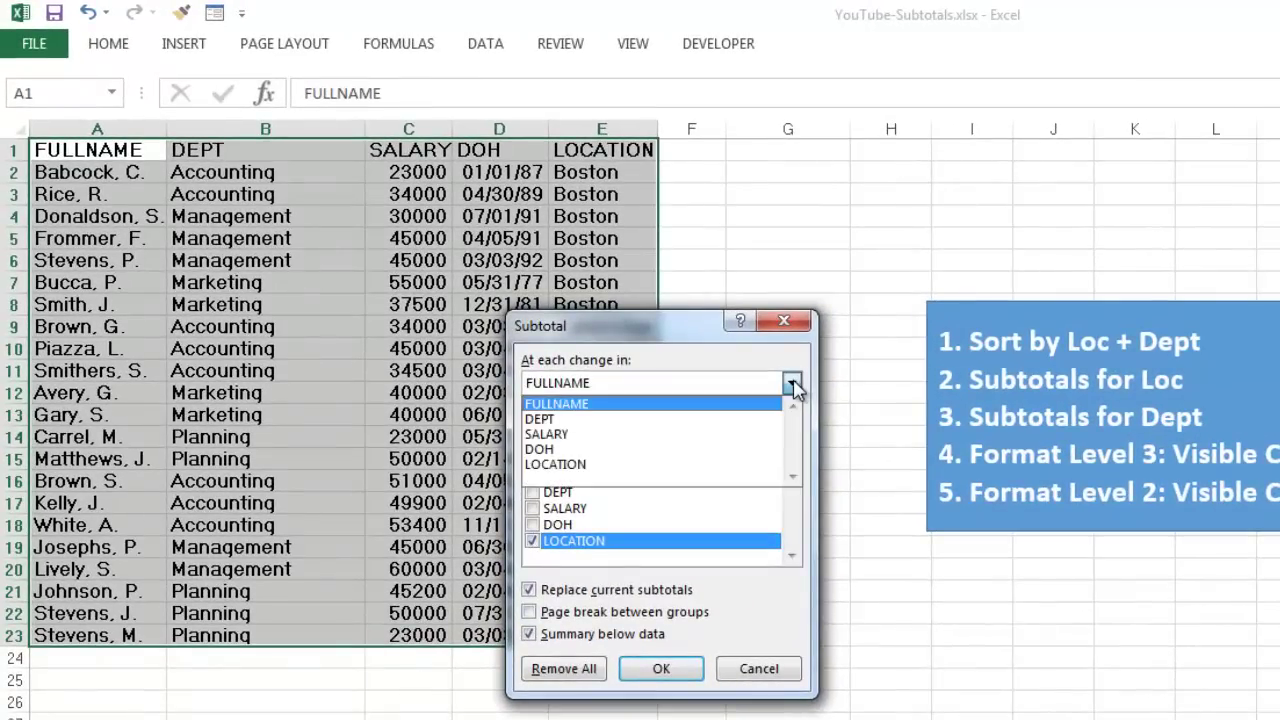
left_click(583, 466)
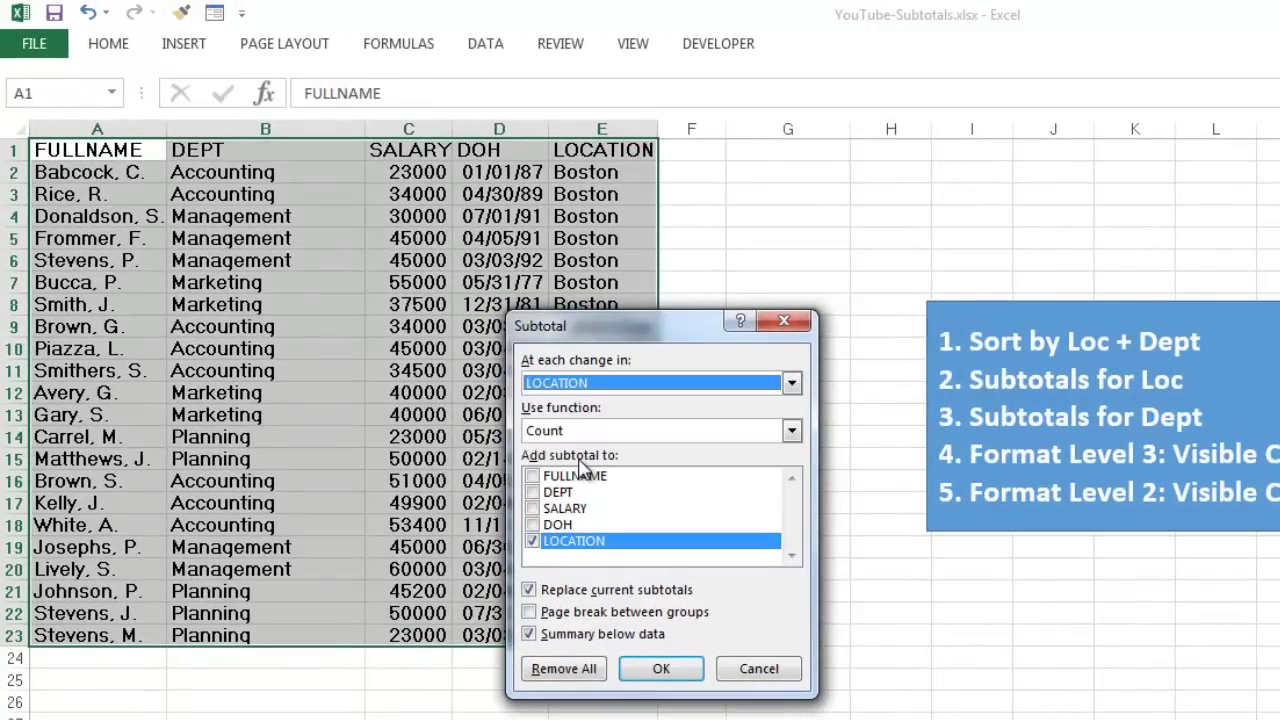
left_click(791, 432)
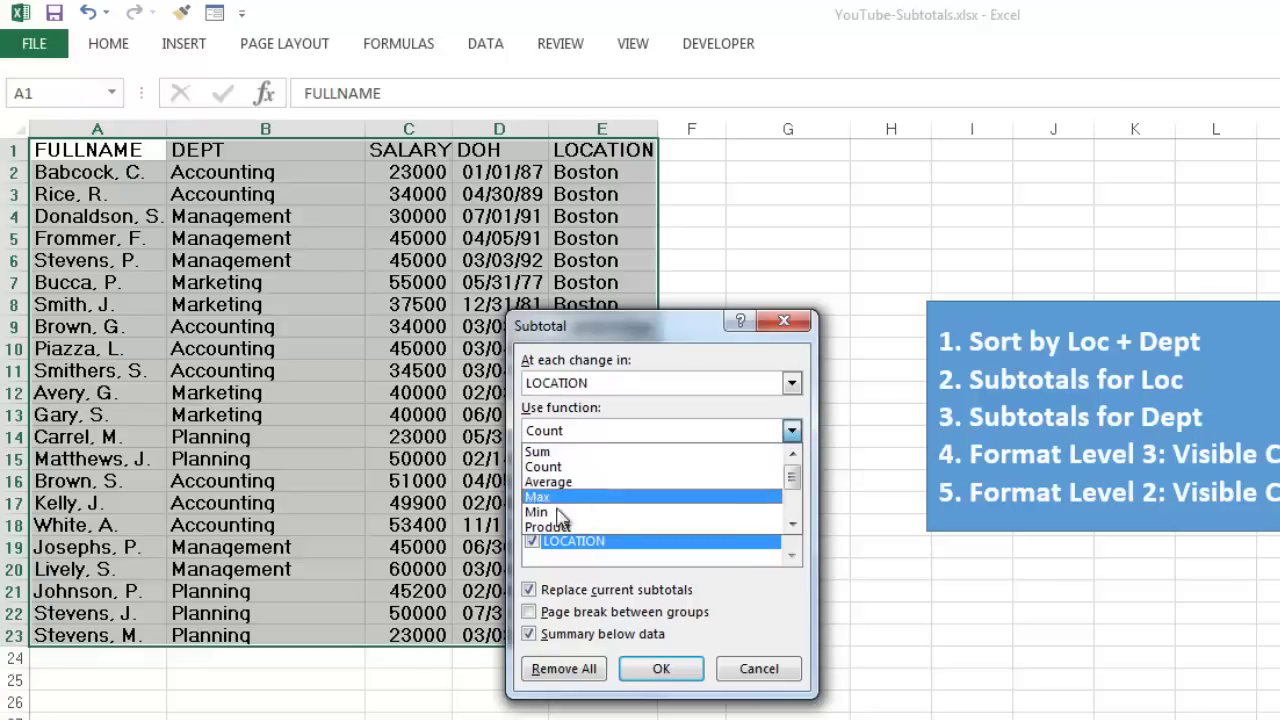
left_click(543, 456)
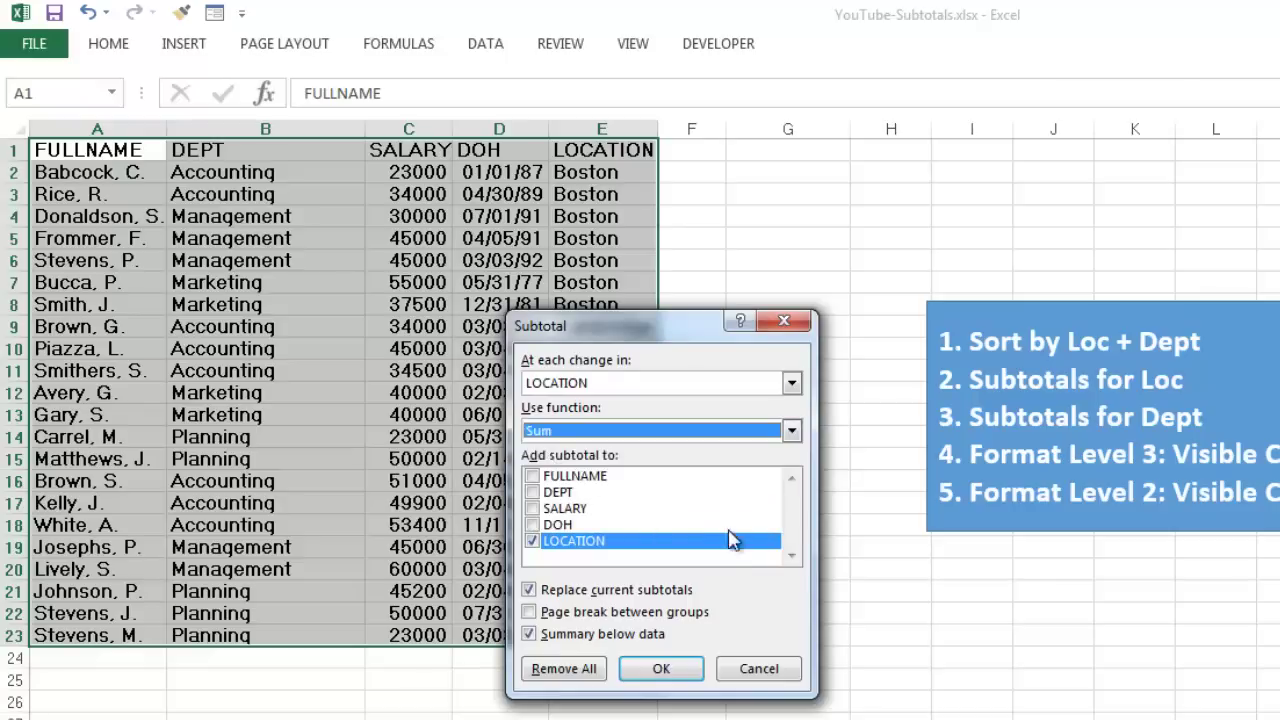
left_click(533, 541)
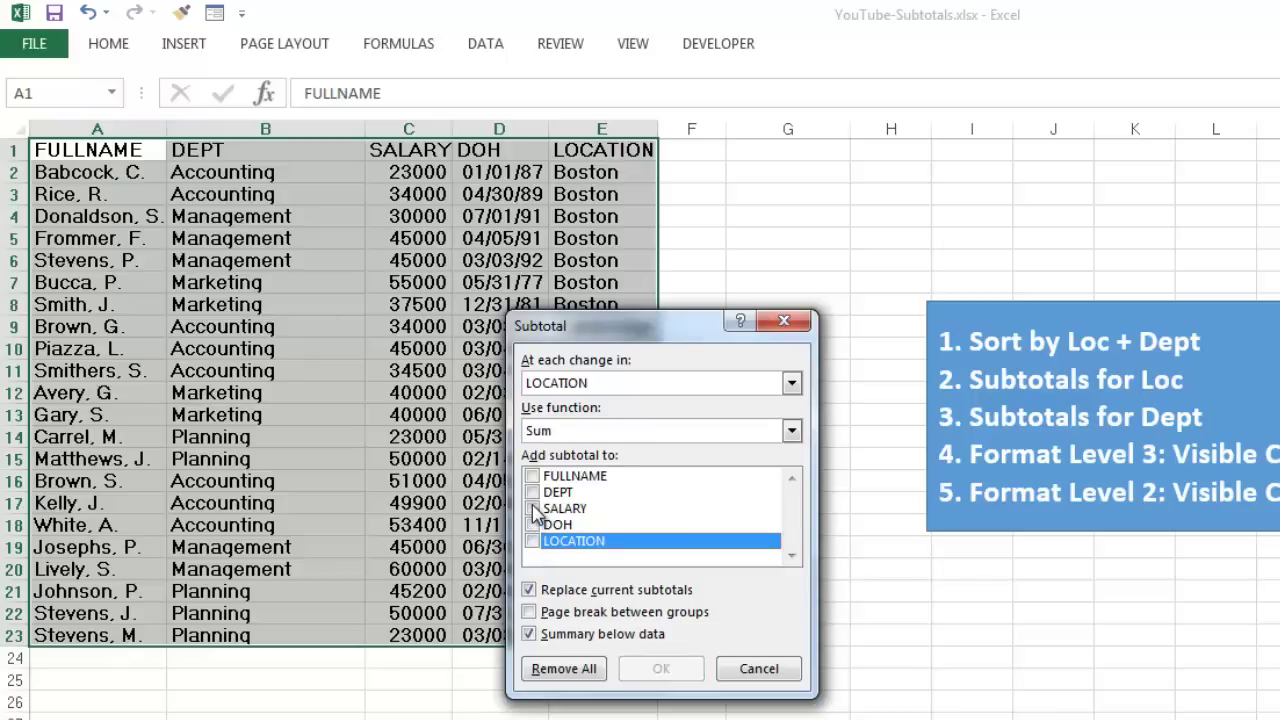
left_click(533, 508)
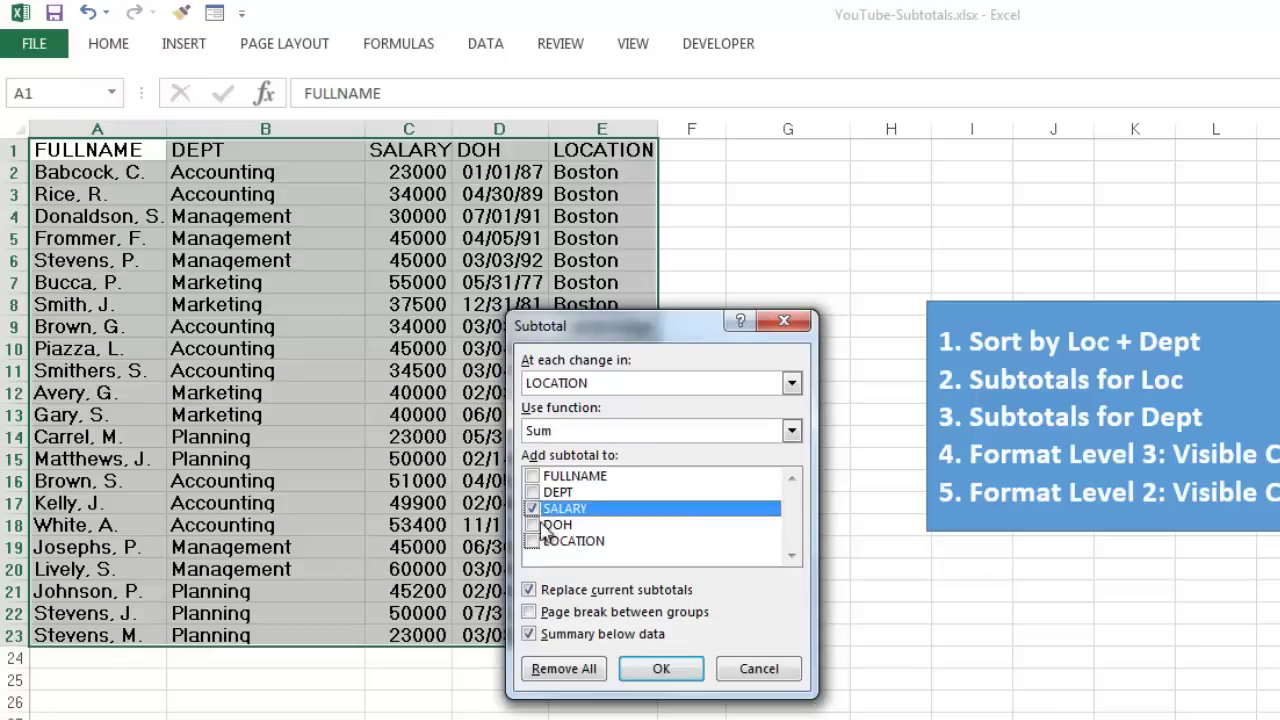
left_click(664, 669)
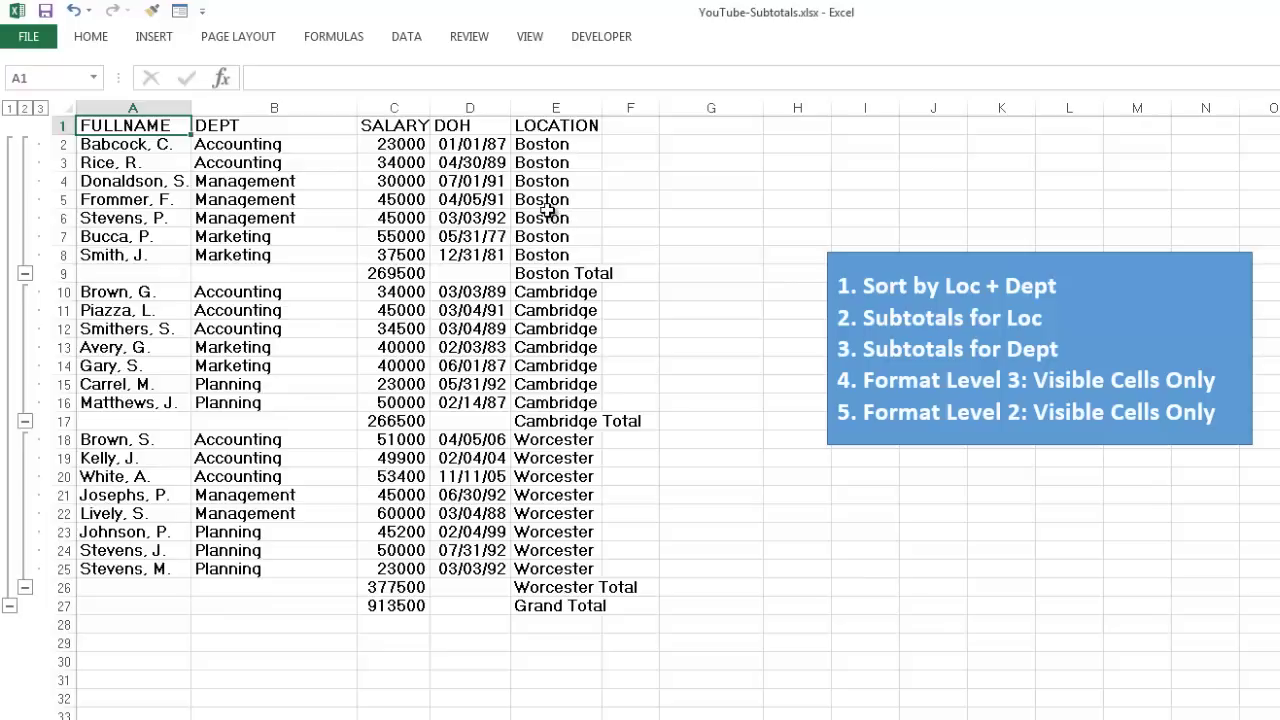
Step: Add nested Sum of SALARY subtotals per DEPT, with Replace current subtotals unchecked
left_click(406, 37)
left_click(1160, 88)
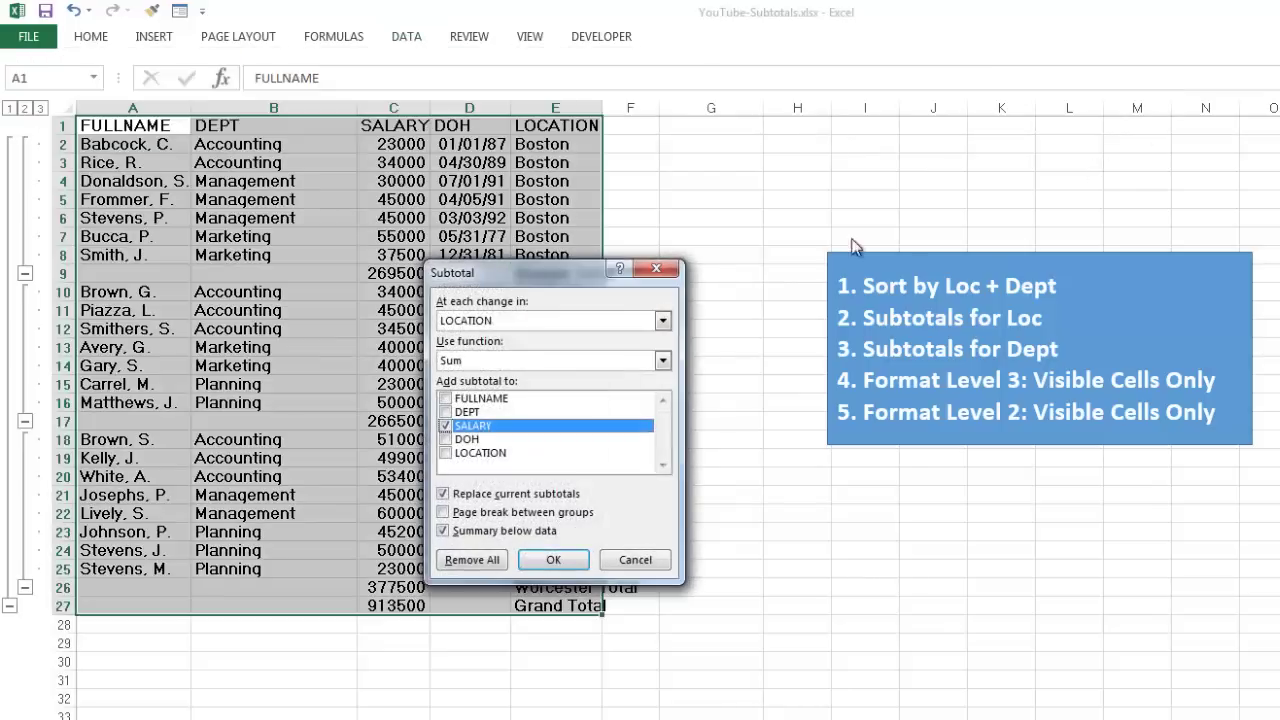
left_click(444, 495)
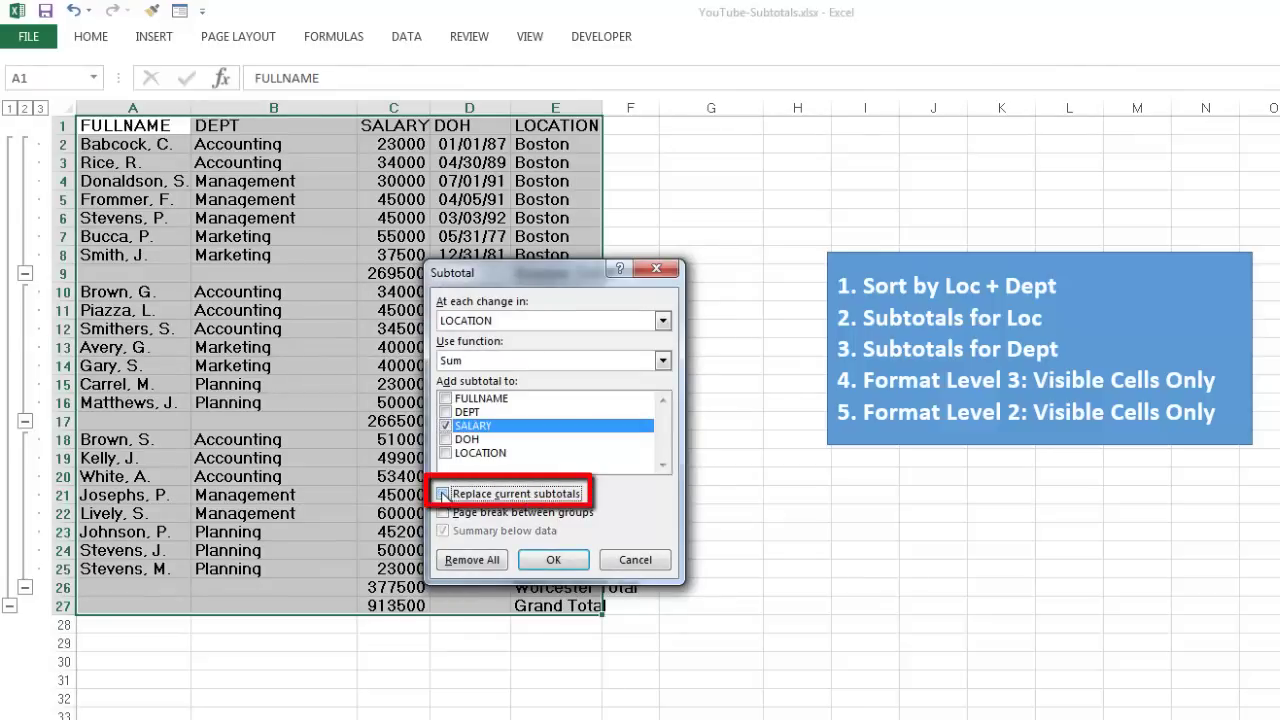
left_click(663, 321)
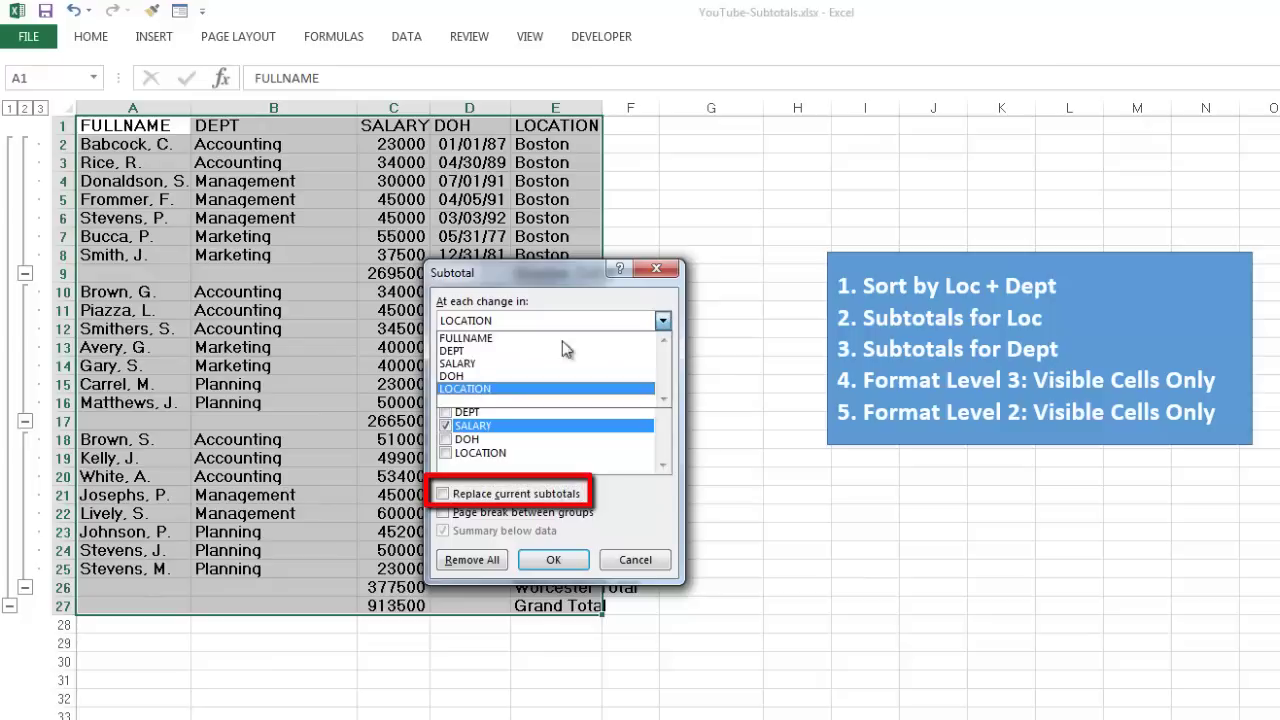
left_click(478, 350)
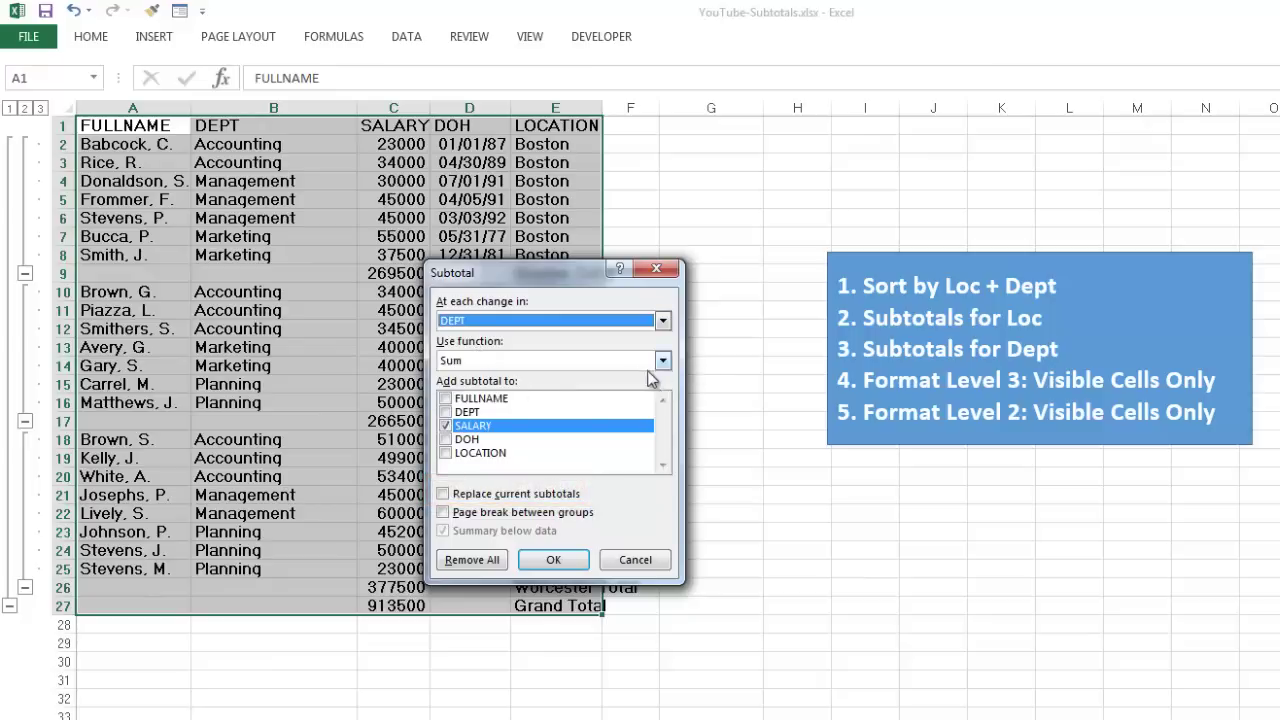
left_click(563, 564)
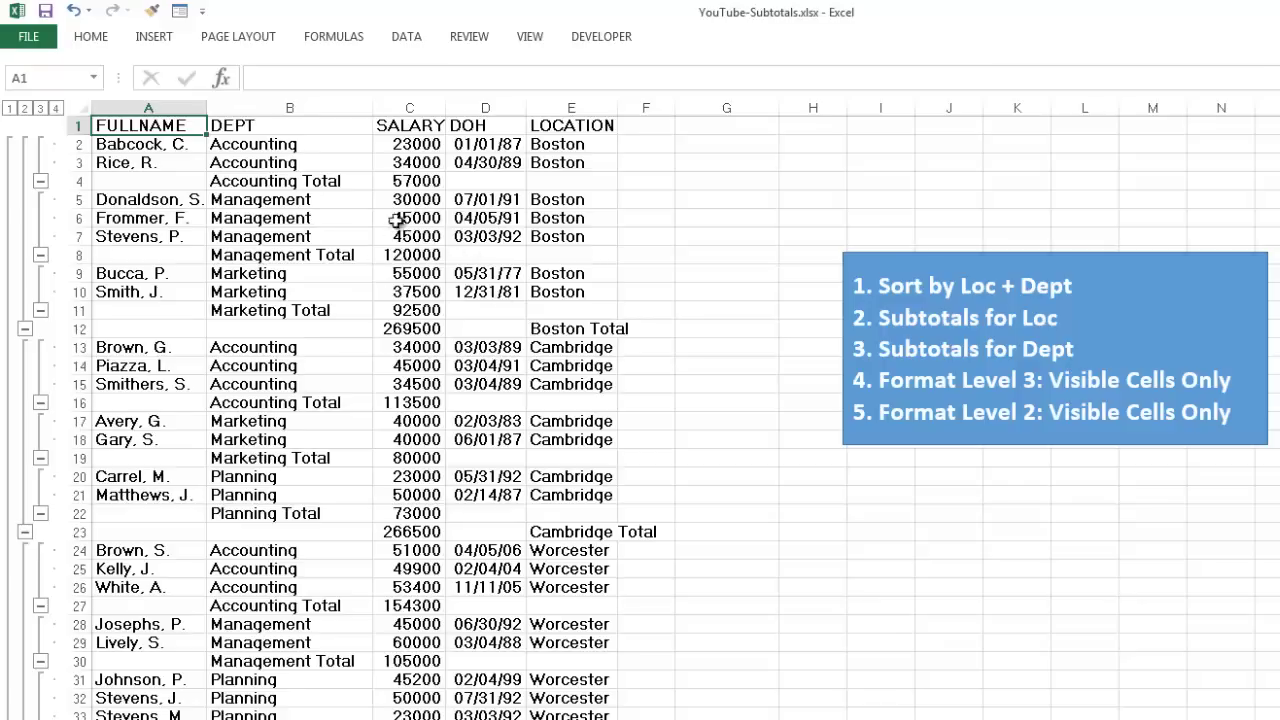
Step: Collapse the outline to level 3 and select the totals block B4:E36
left_click(41, 108)
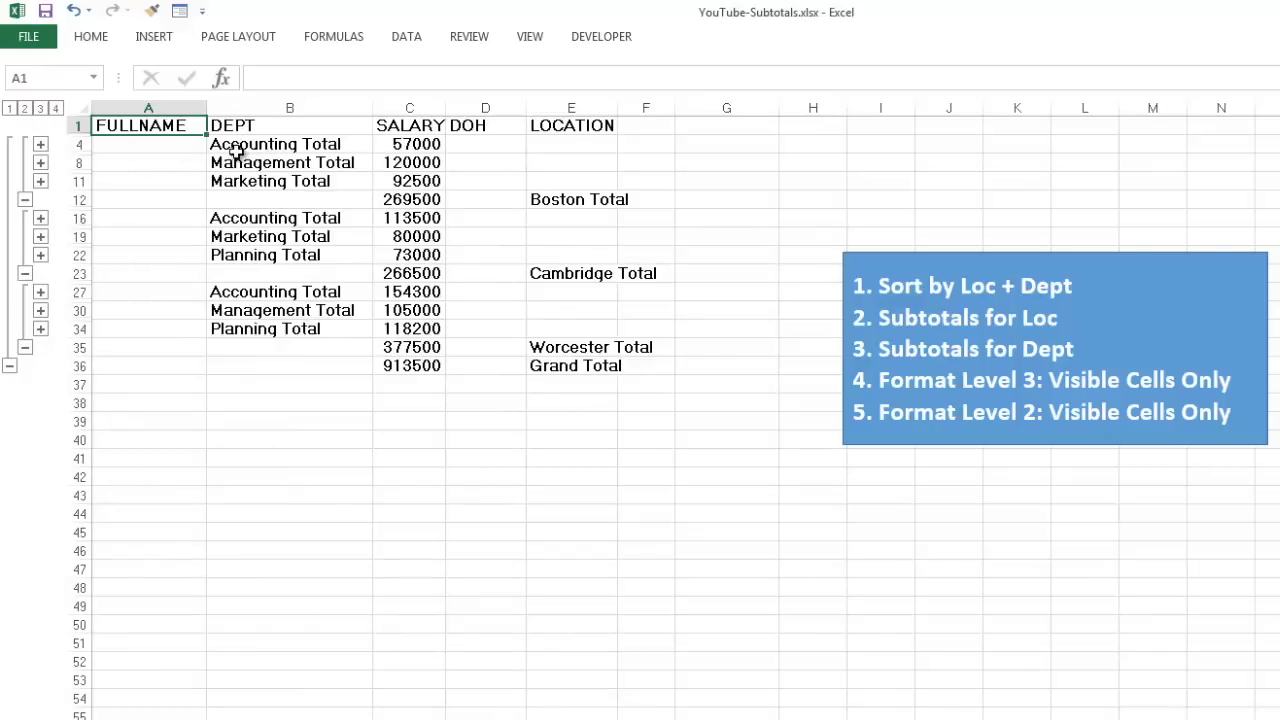
left_click_drag(230, 144, 553, 363)
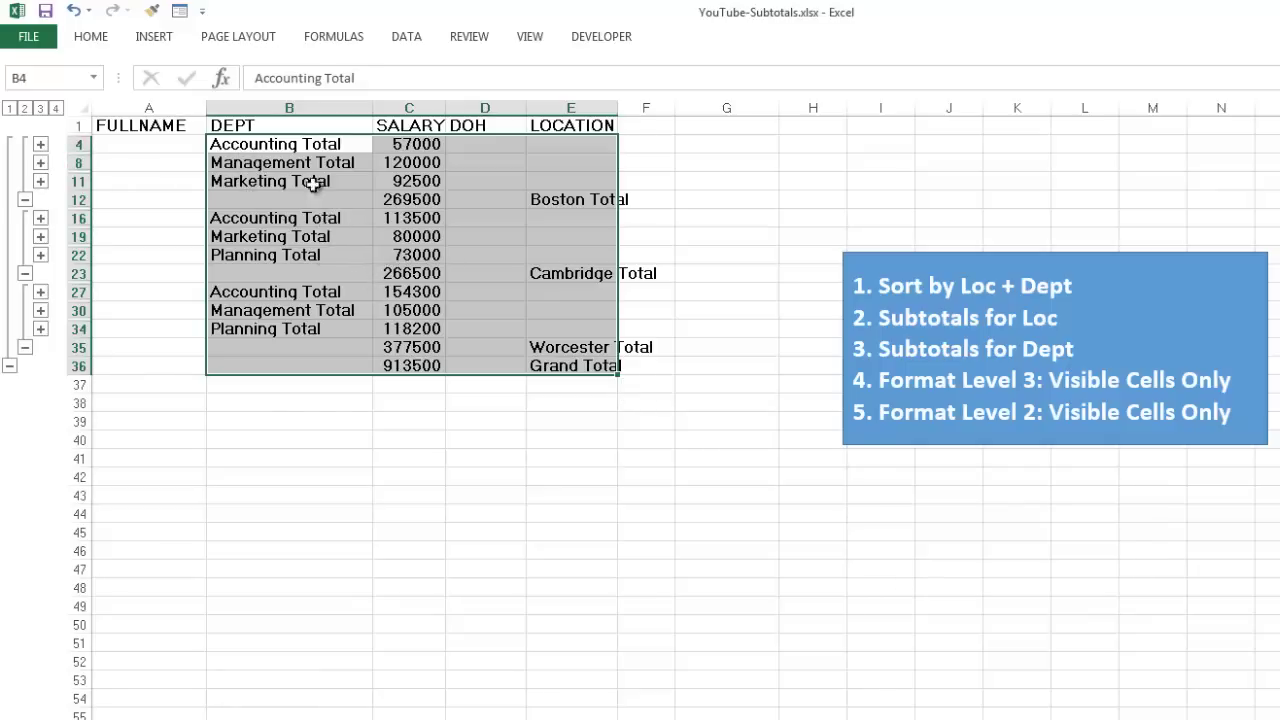
Step: Narrow the B4:E36 selection to visible cells only with Go To Special
left_click(88, 38)
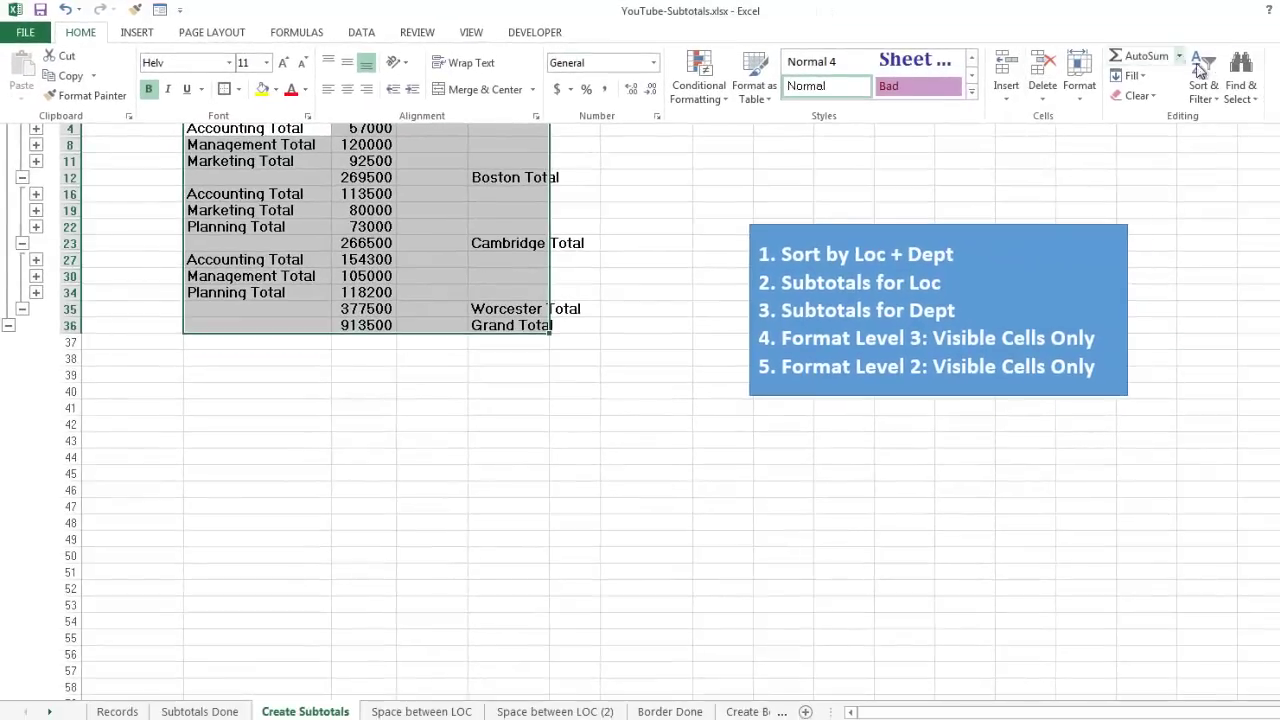
left_click(1276, 74)
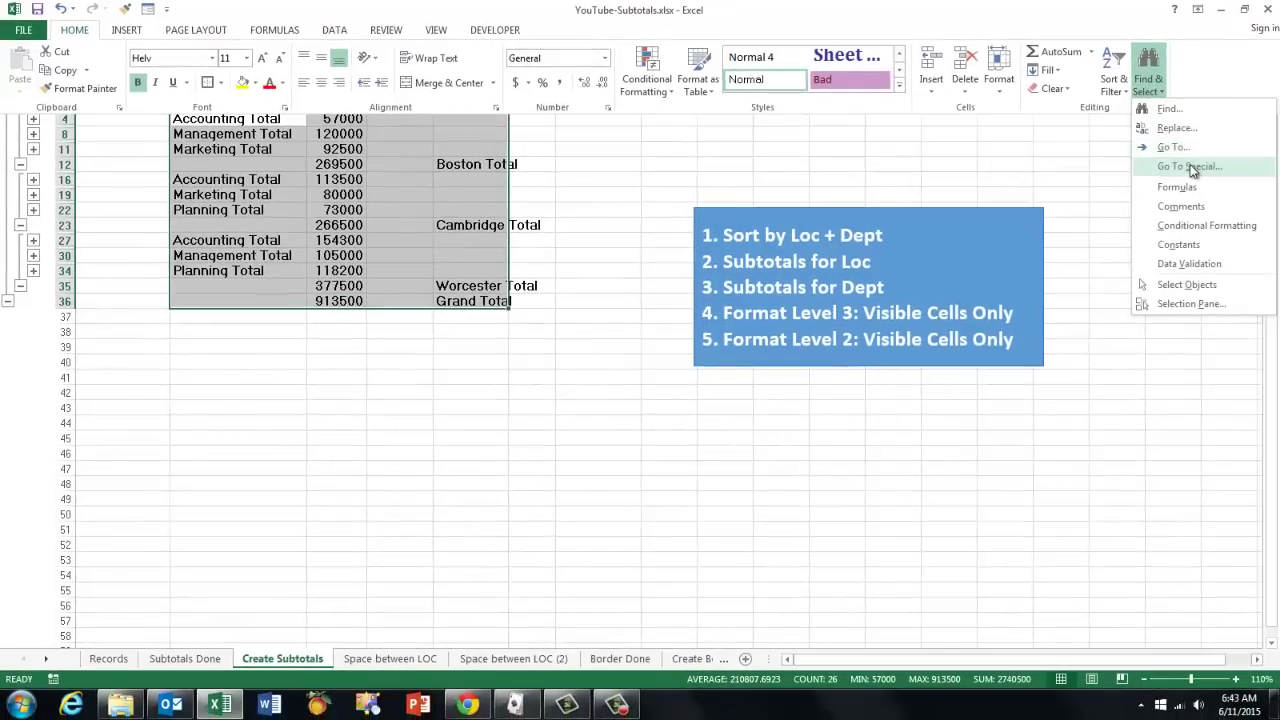
left_click(1190, 164)
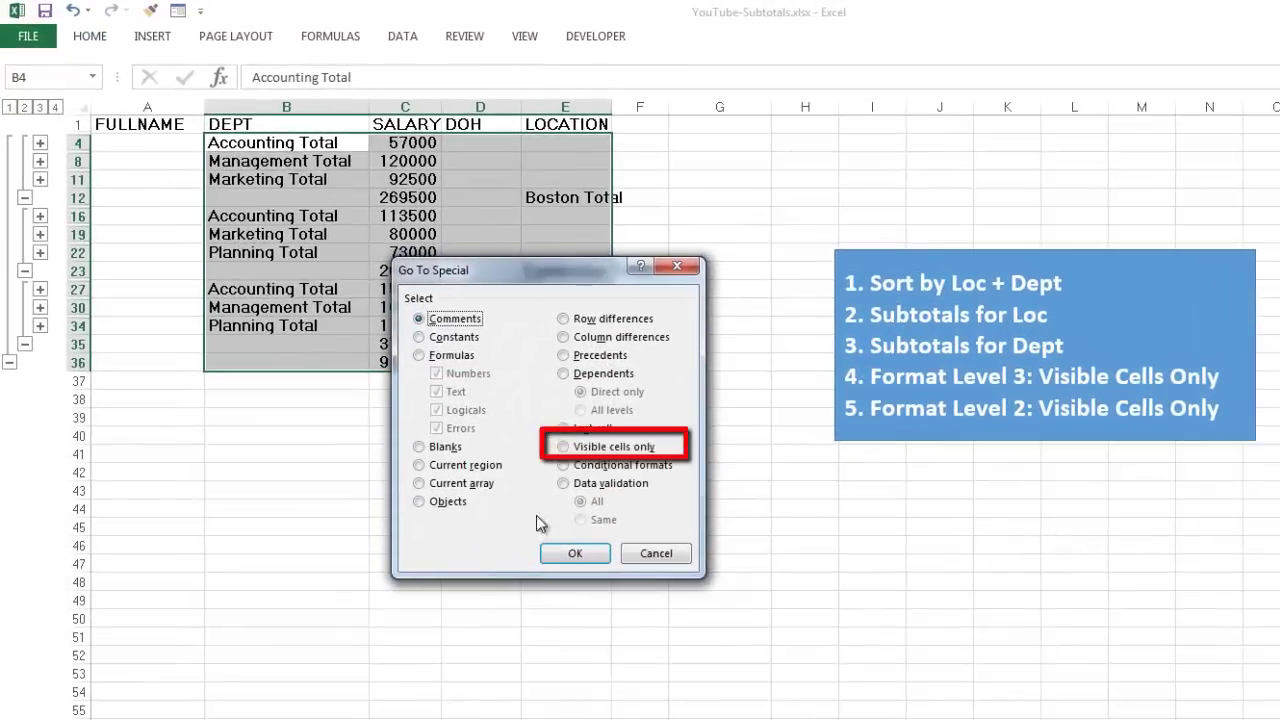
left_click(564, 447)
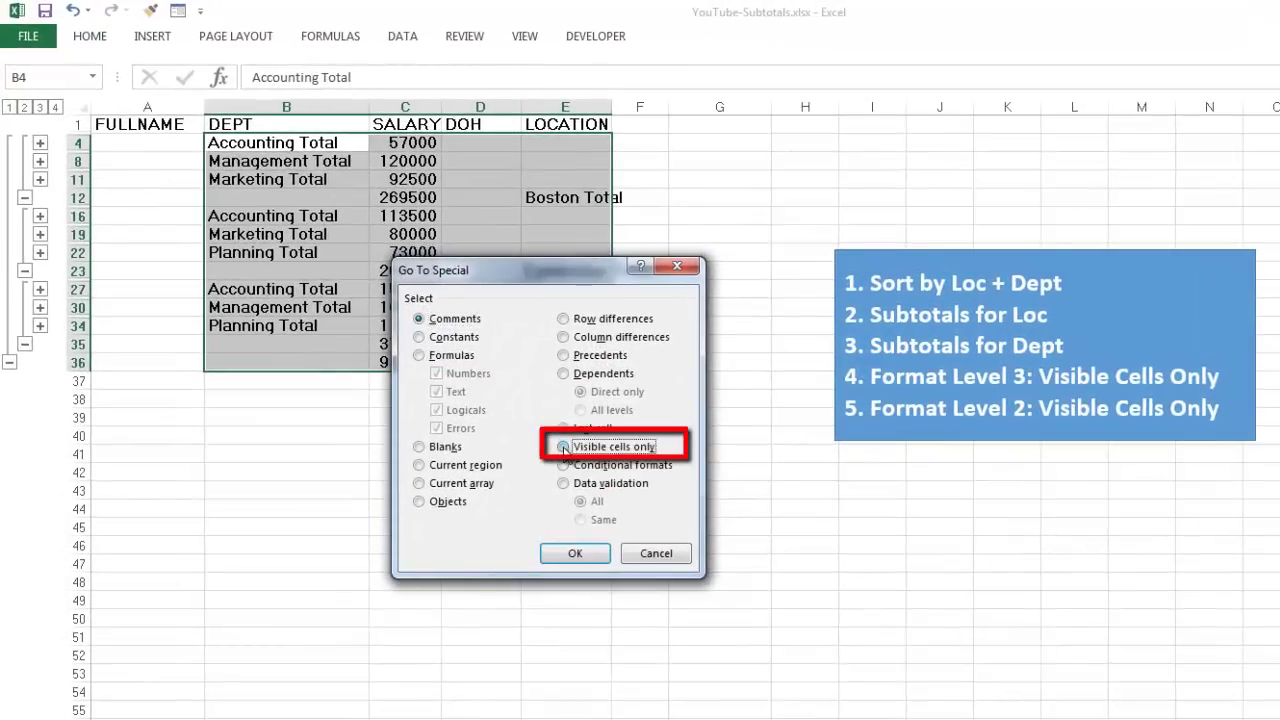
left_click(574, 555)
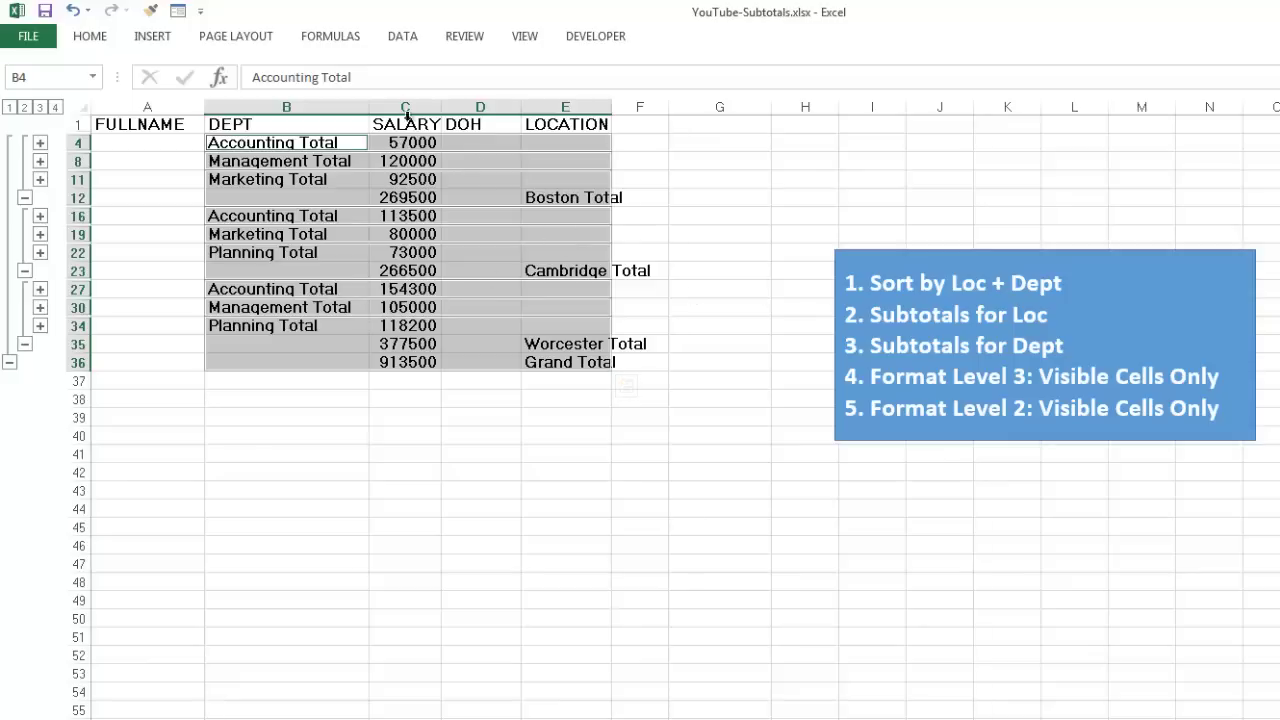
Step: Set the font colour of the visible total rows to Gold
left_click(89, 38)
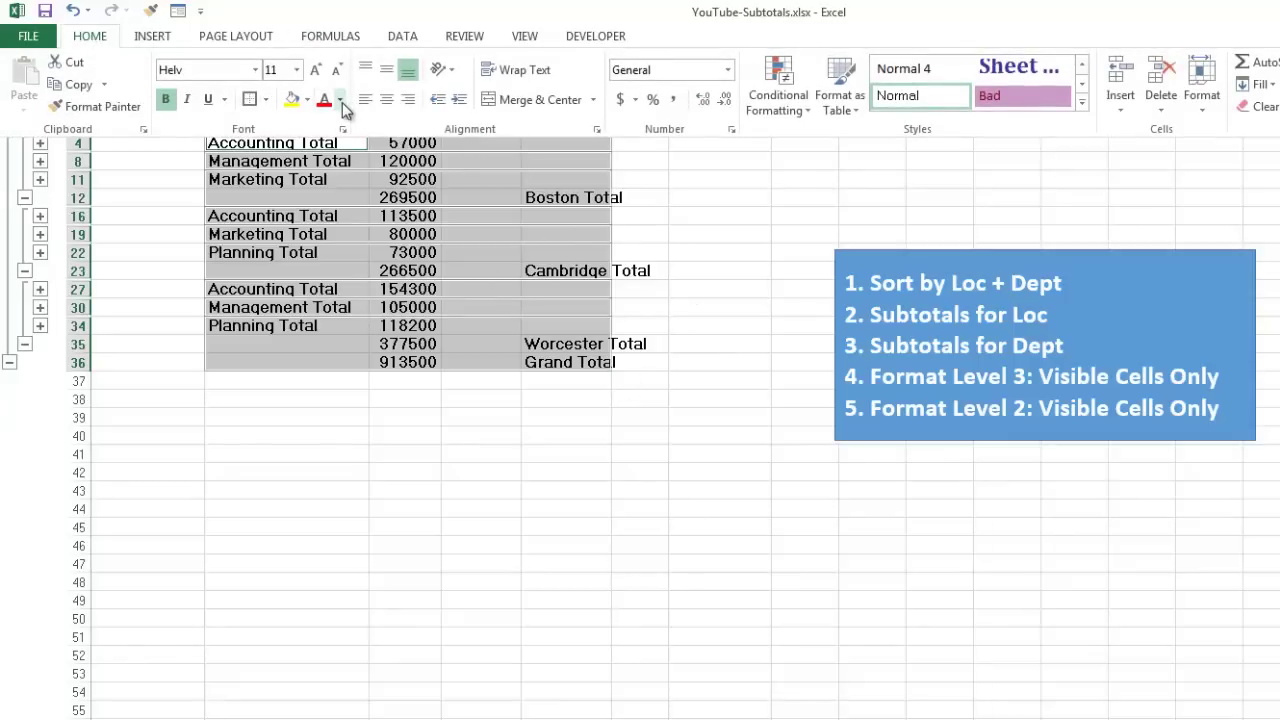
left_click(341, 101)
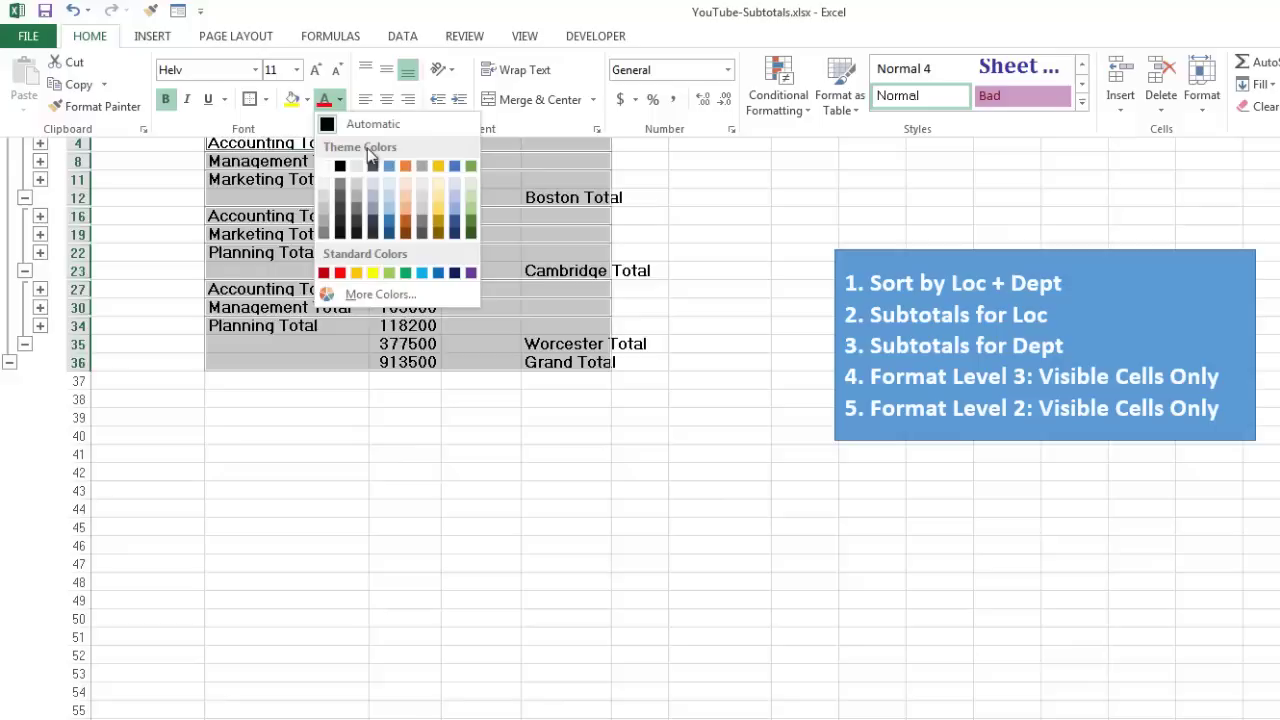
left_click(437, 165)
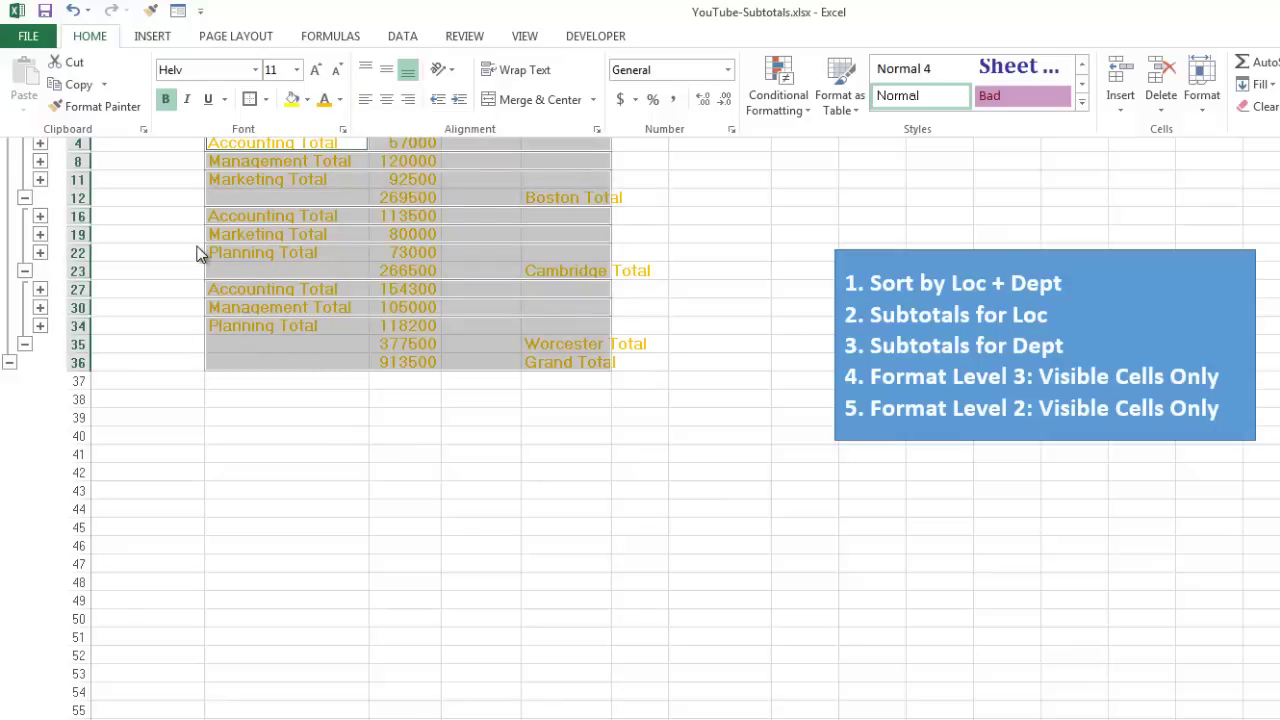
left_click(288, 255)
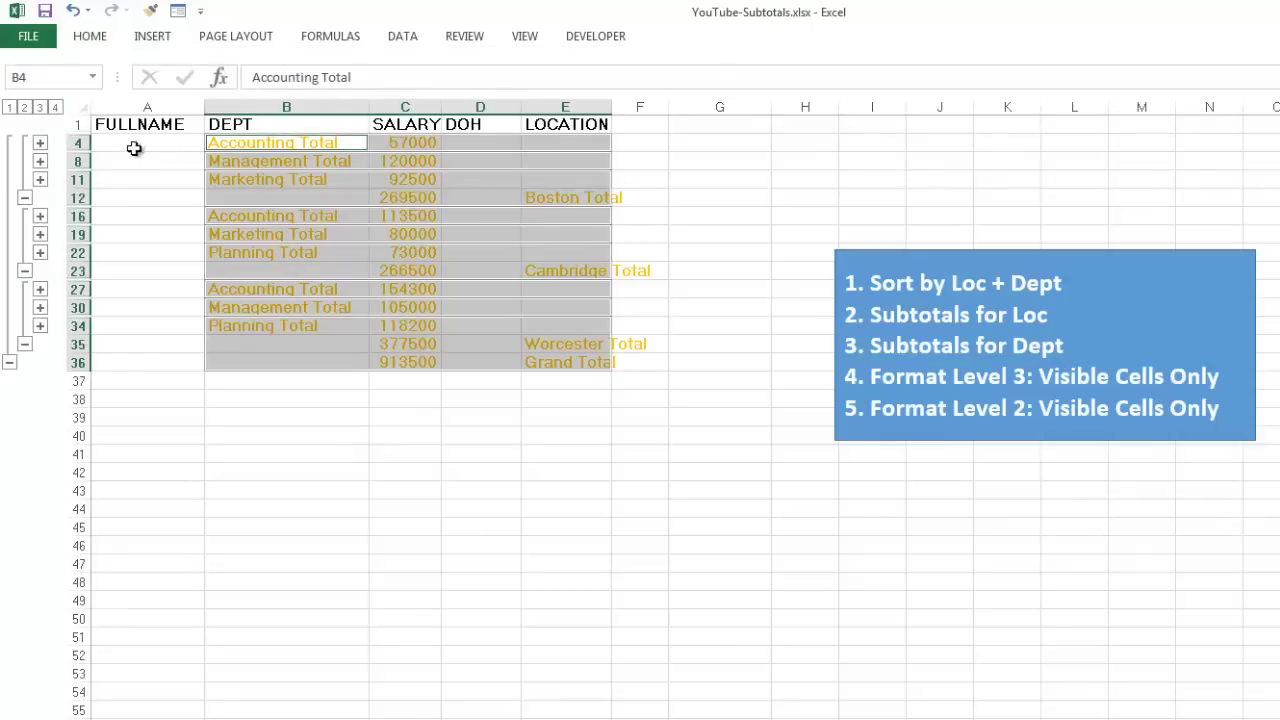
Step: Expand the outline to level 4, click B15, then collapse to level 2
left_click(55, 107)
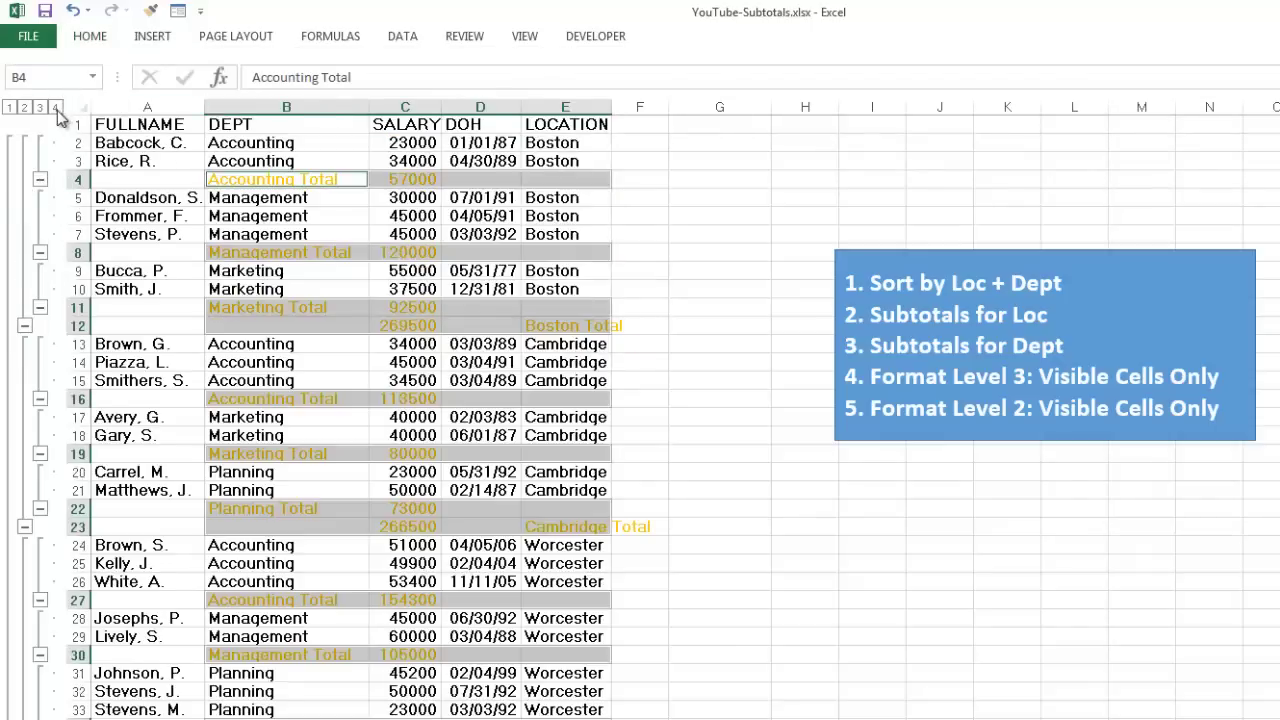
left_click(357, 384)
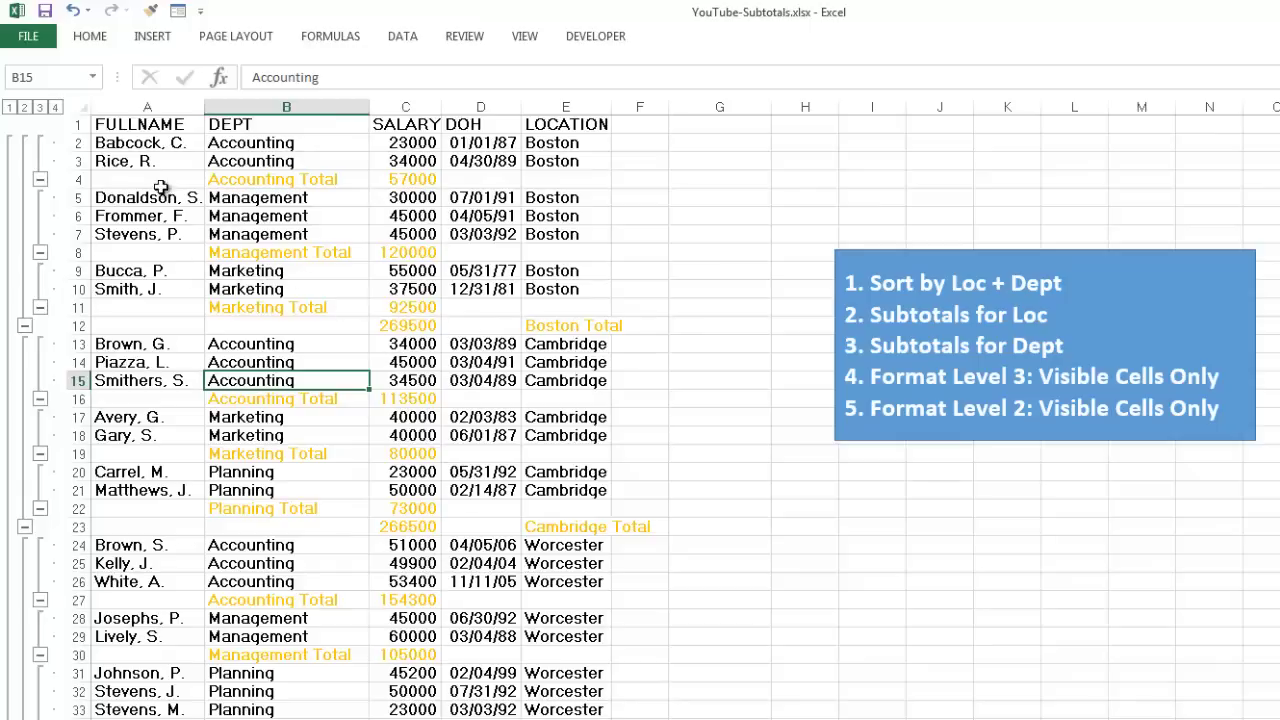
left_click(25, 107)
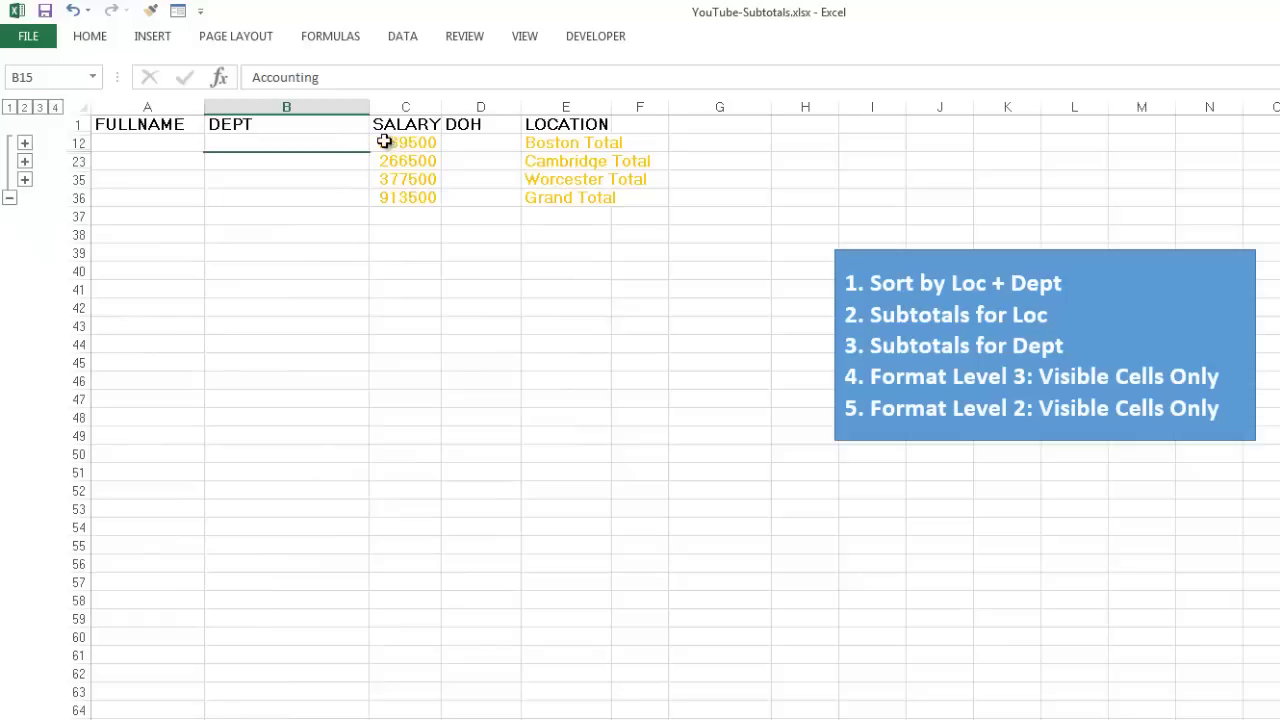
Step: Select C12:F36 and restrict it to visible cells only via Go To Special
left_click_drag(378, 142, 626, 200)
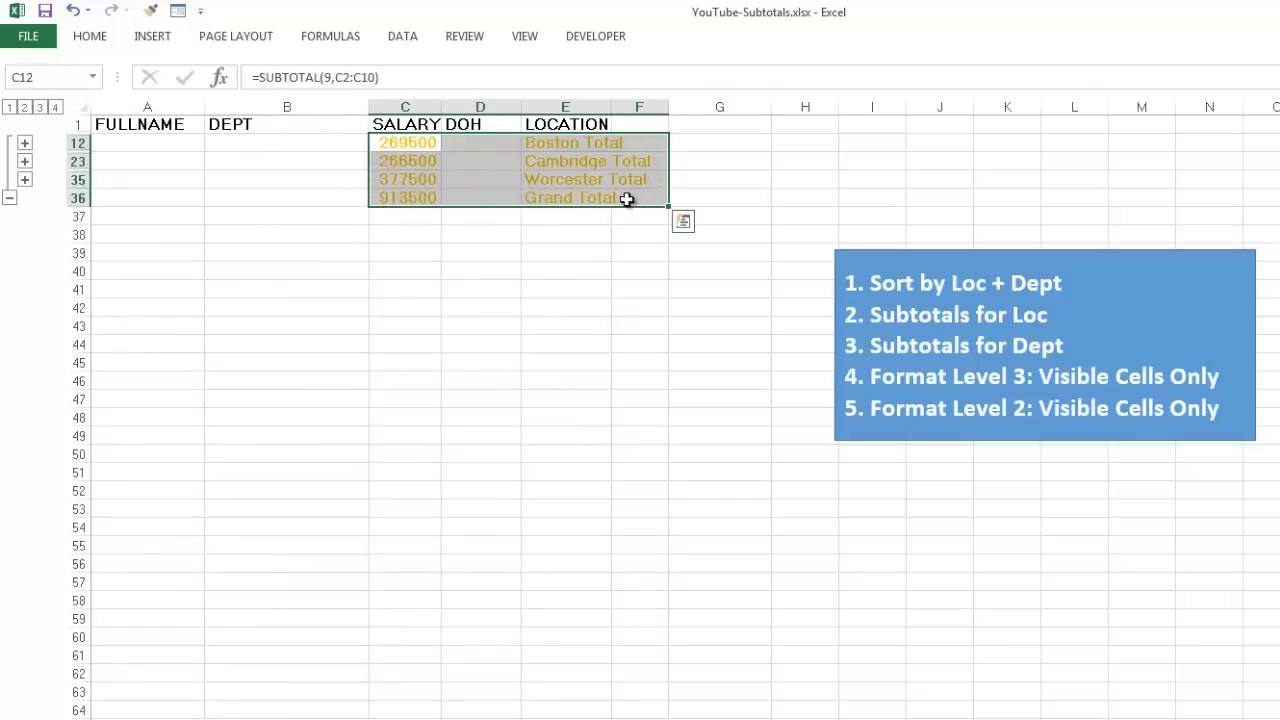
left_click(89, 38)
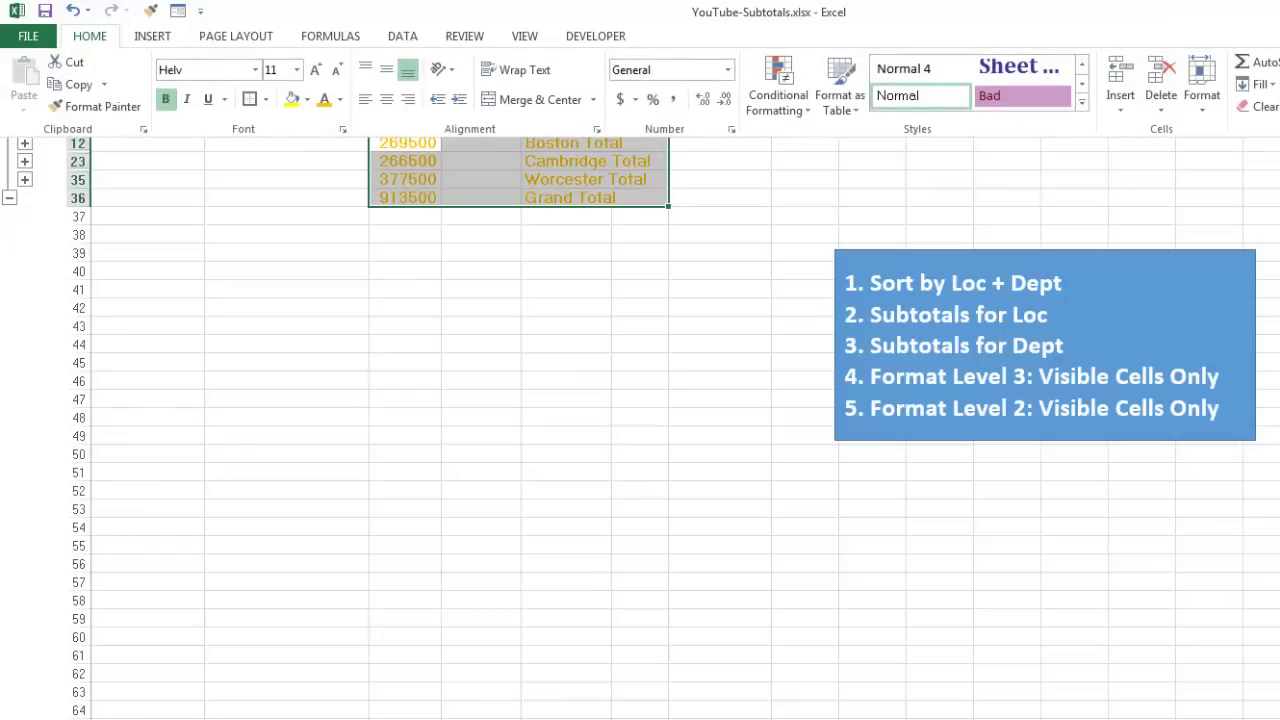
left_click(1151, 72)
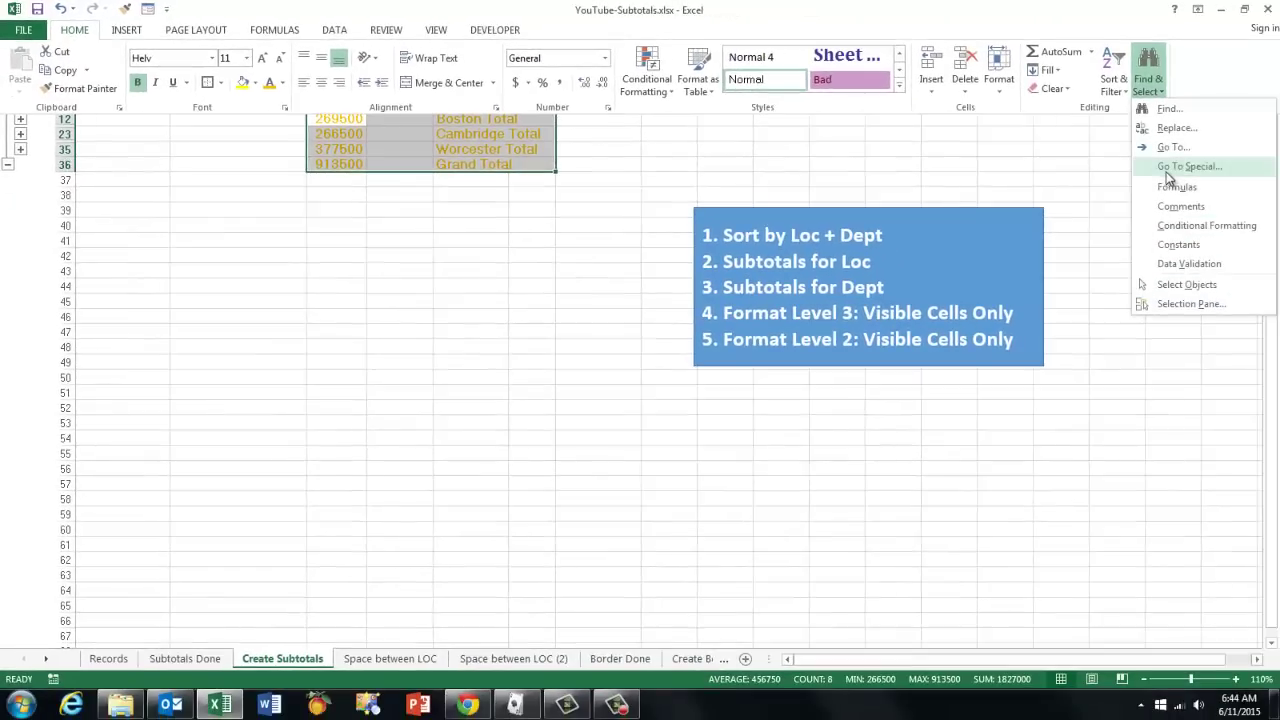
left_click(1168, 172)
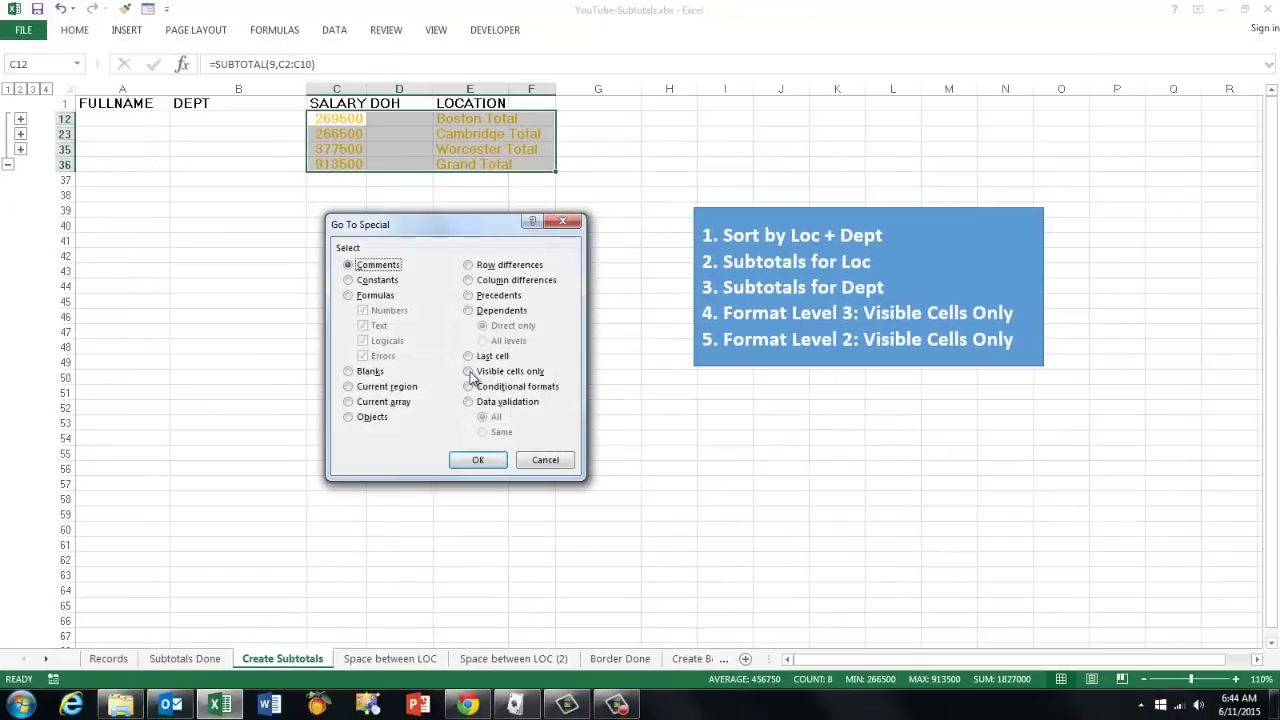
left_click(472, 375)
left_click(477, 459)
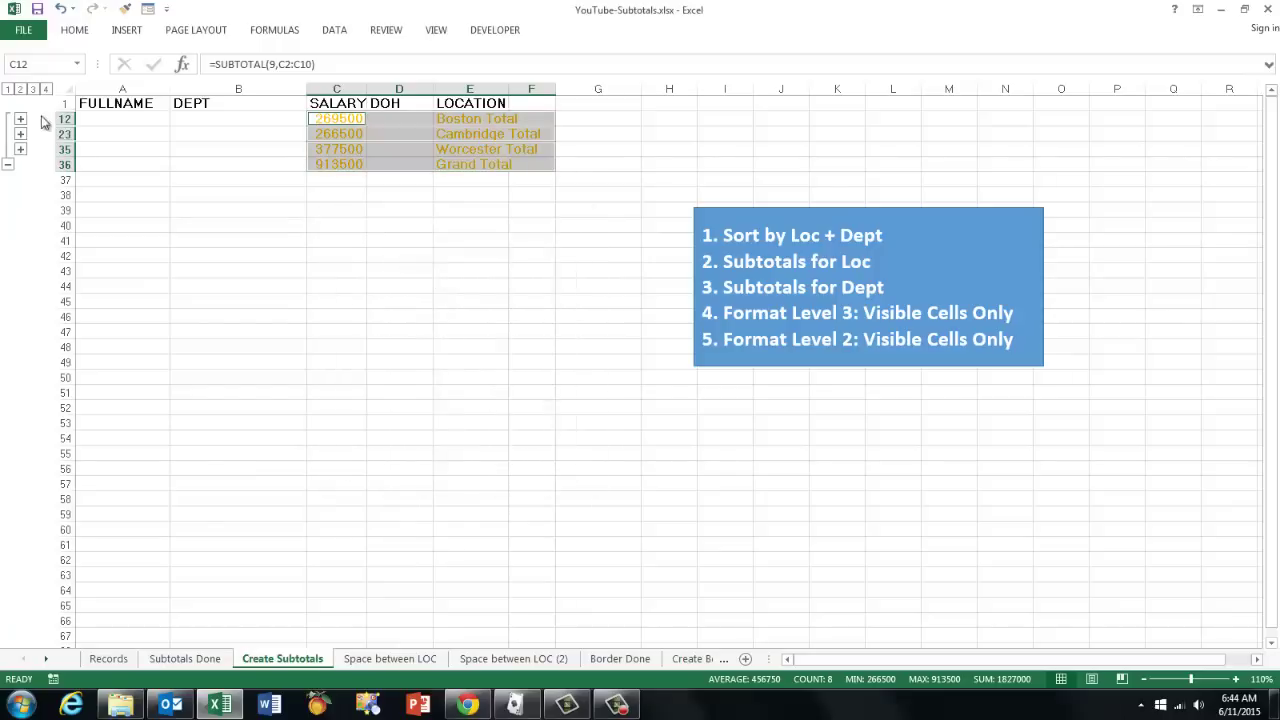
Step: Change the font colour of the location totals and Grand Total to red
left_click(77, 31)
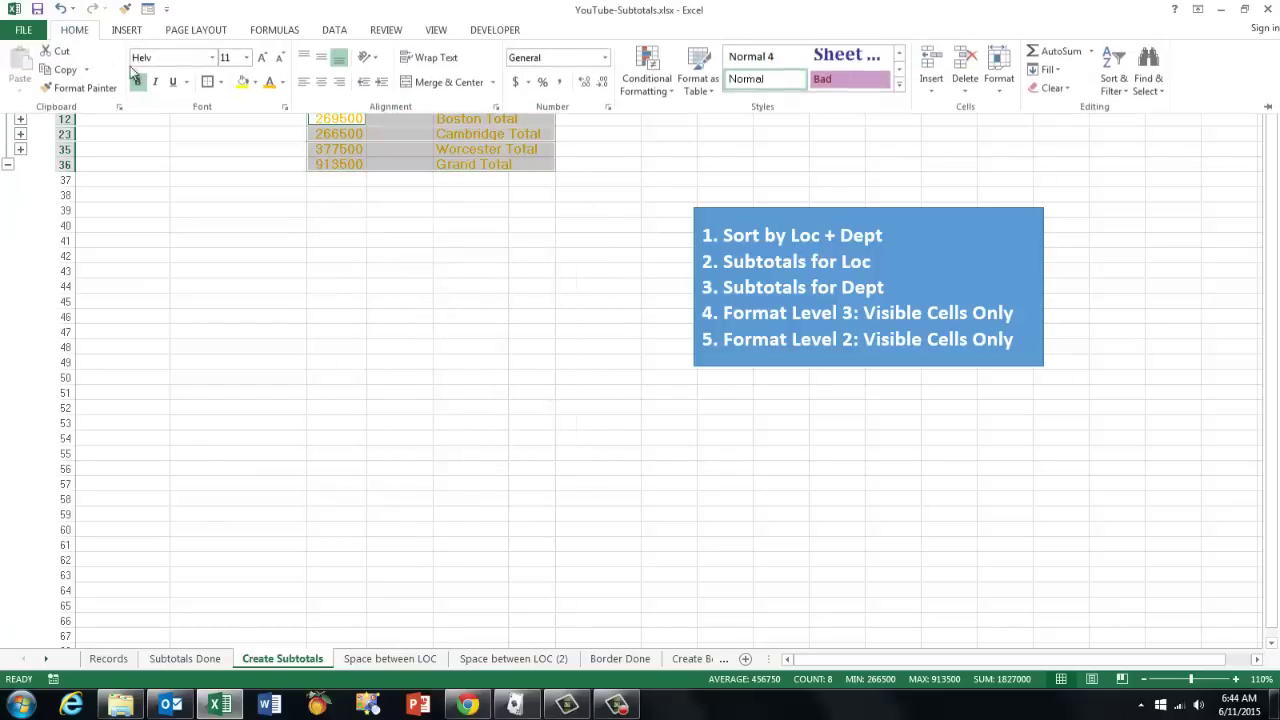
left_click(284, 88)
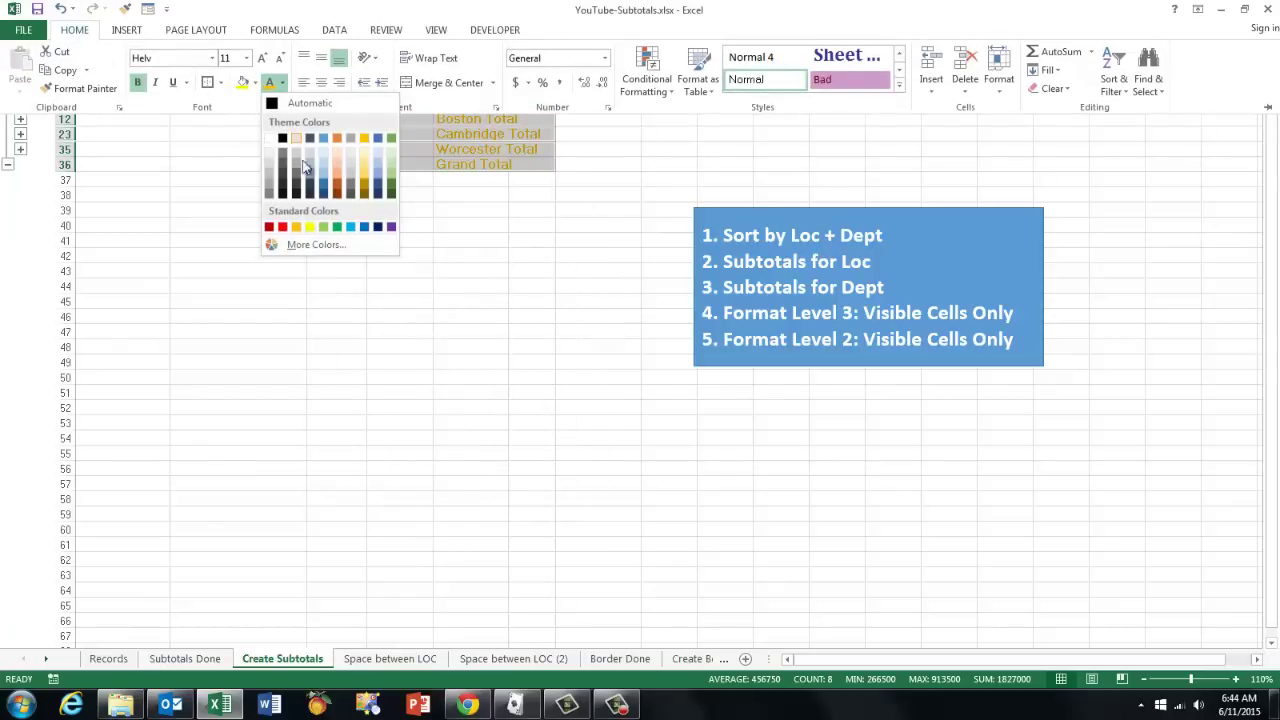
left_click(279, 230)
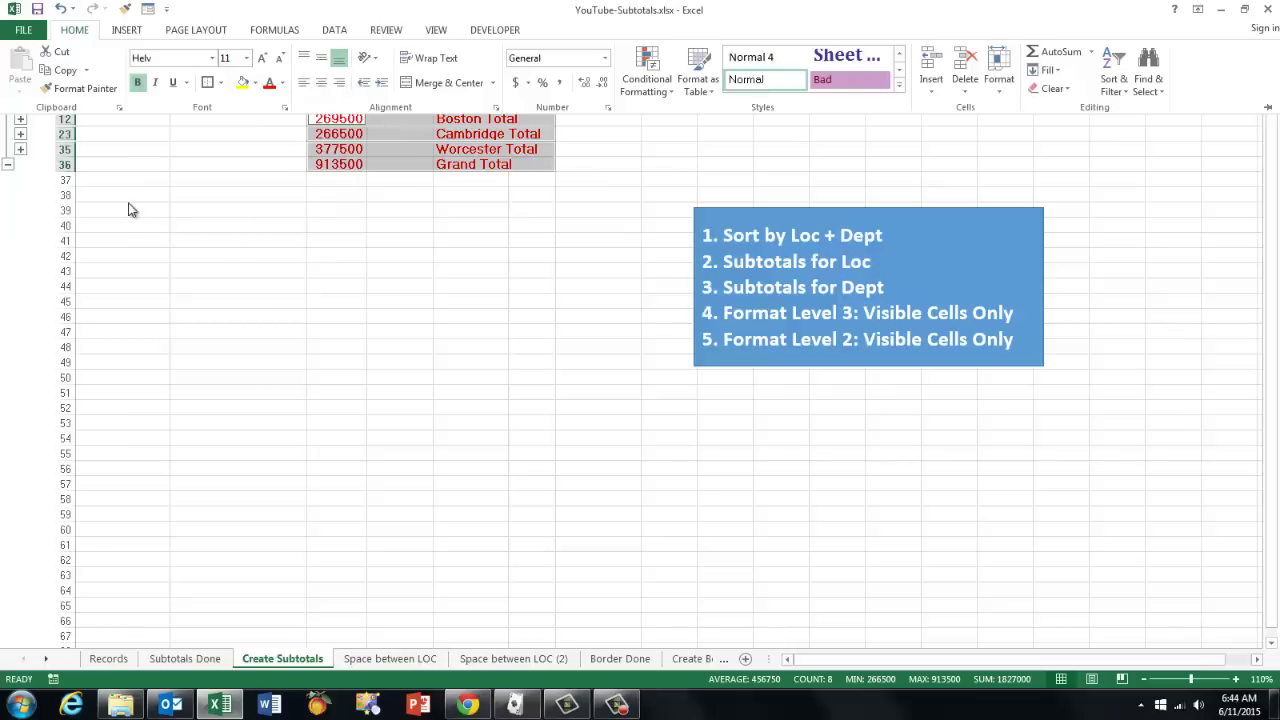
left_click(206, 154)
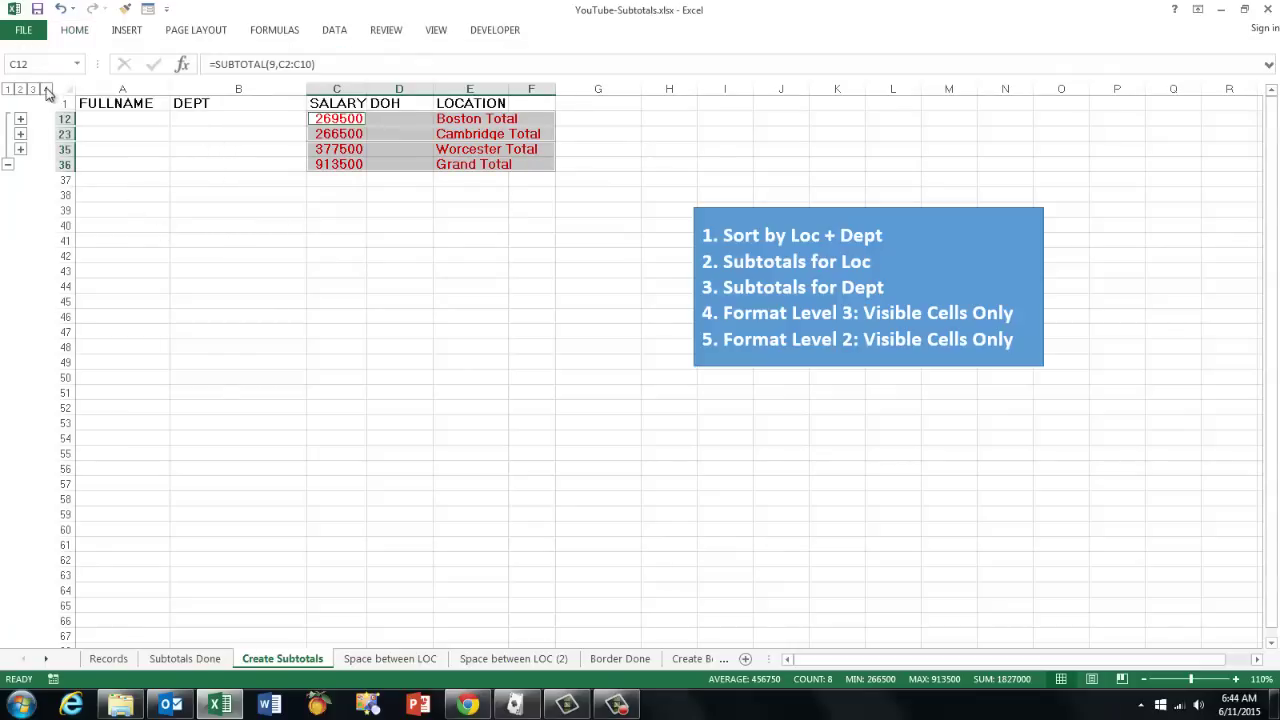
Step: Expand the outline to level 4, select B14, then view the Space between LOC sheet
left_click(46, 90)
left_click(228, 301)
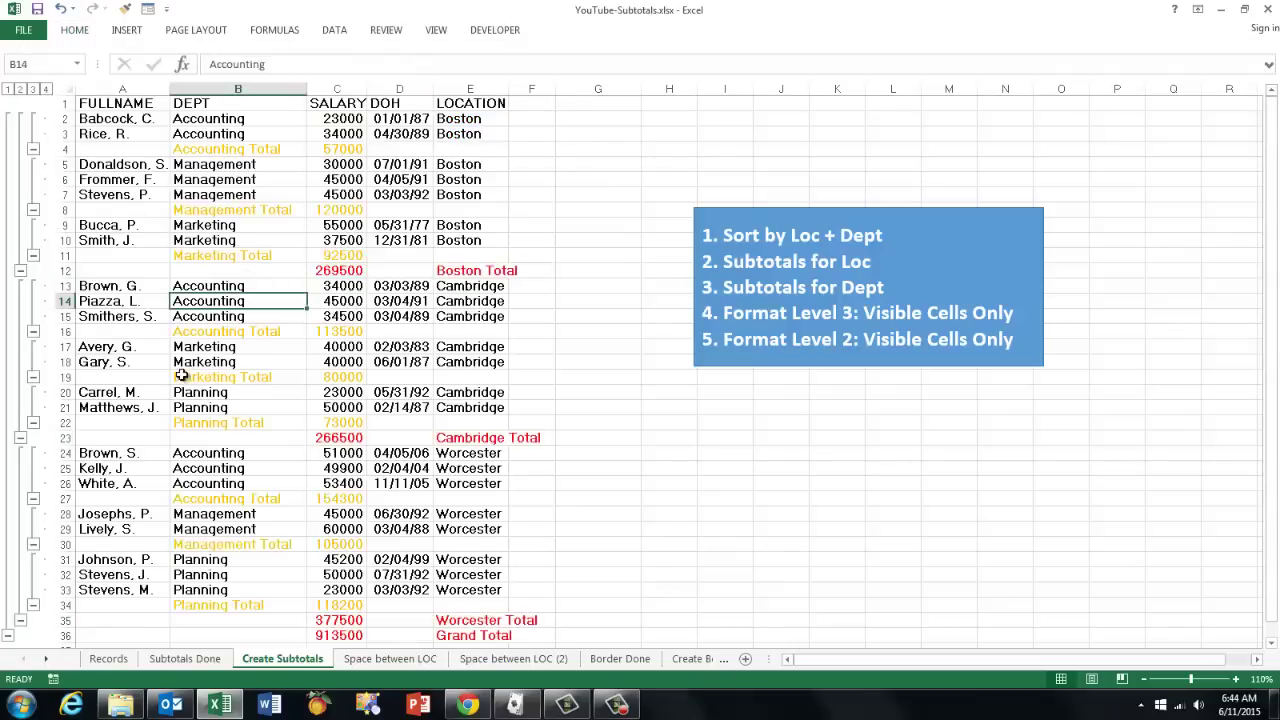
left_click(390, 658)
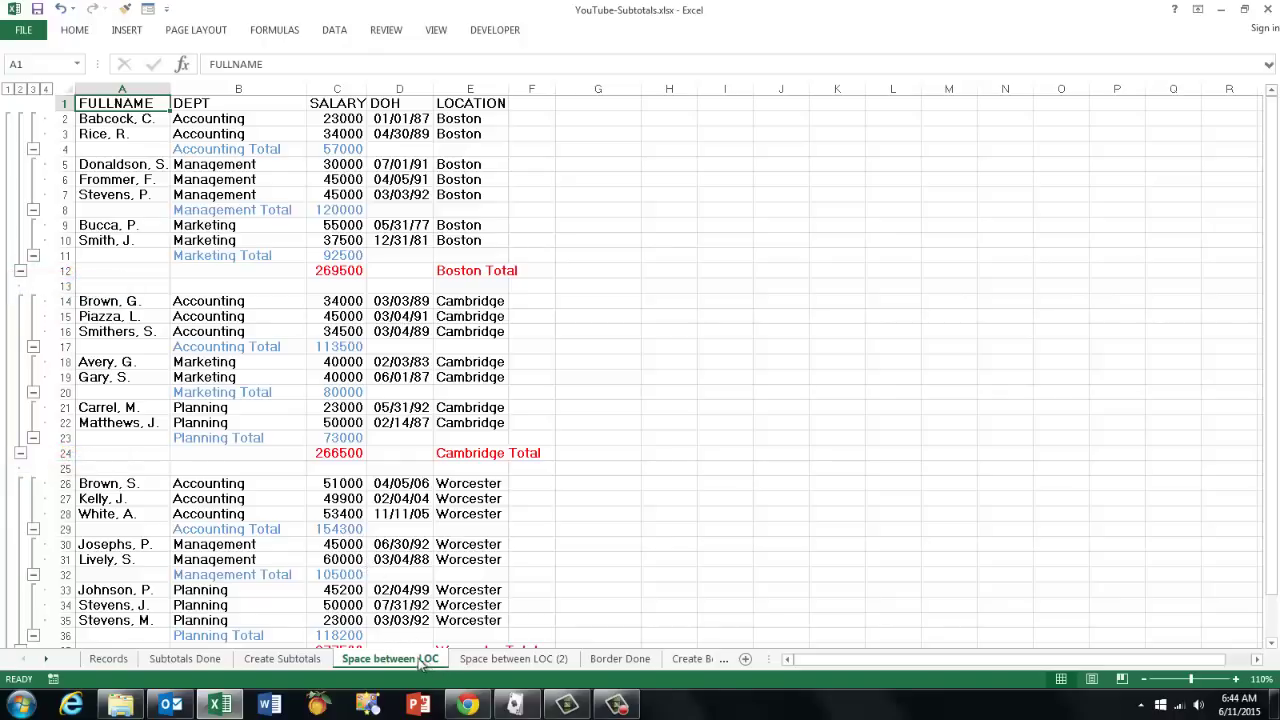
Step: On Space between LOC (2), insert an empty column A ahead of FULLNAME
left_click(502, 660)
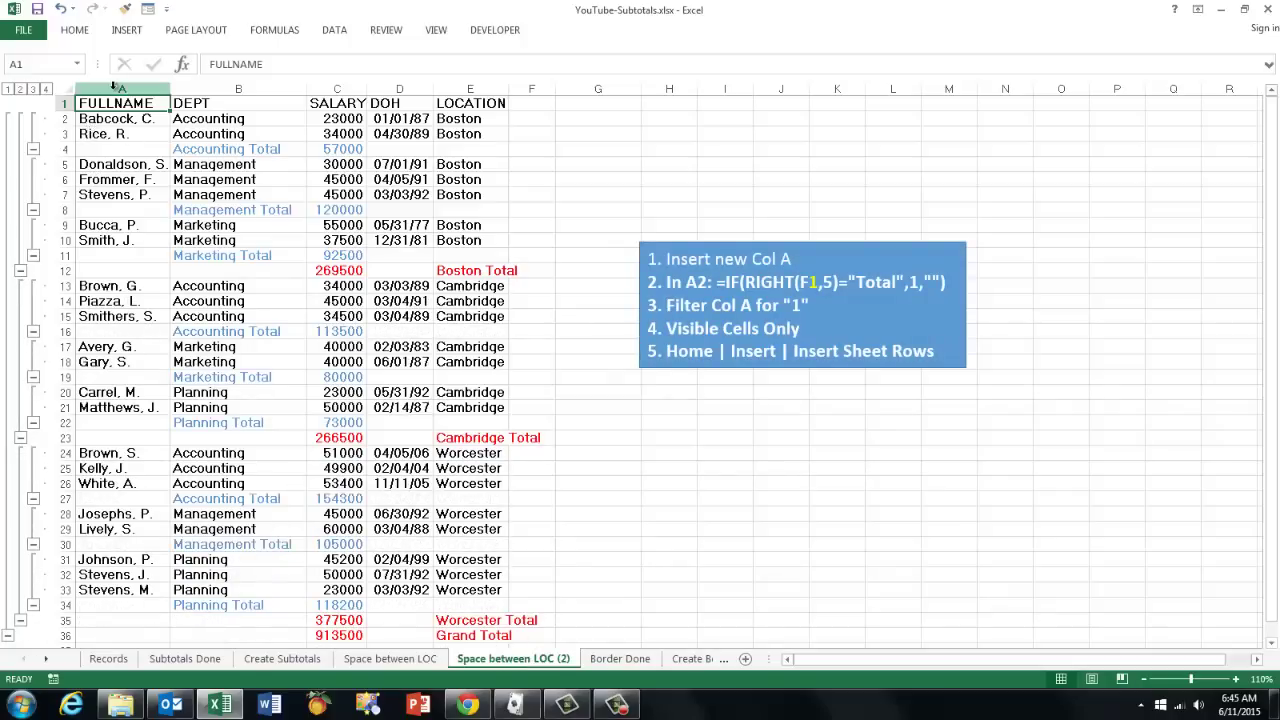
left_click(116, 89)
right_click(118, 91)
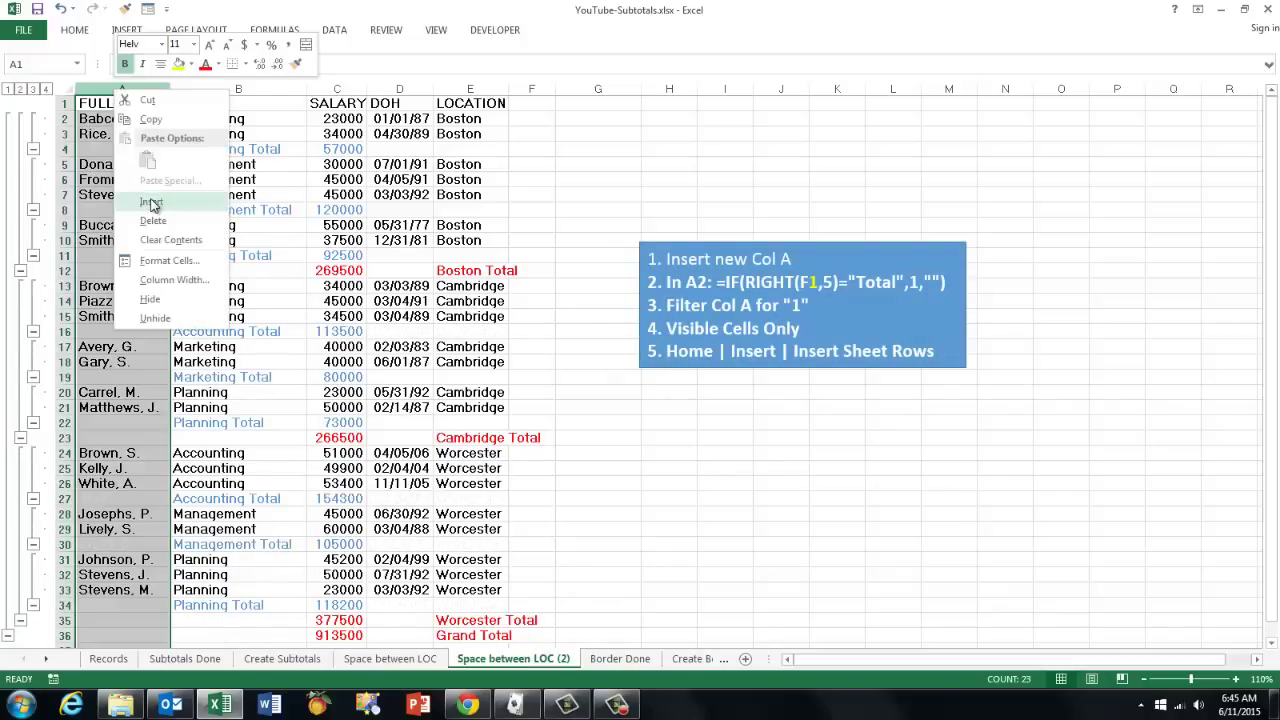
left_click(152, 201)
left_click(99, 121)
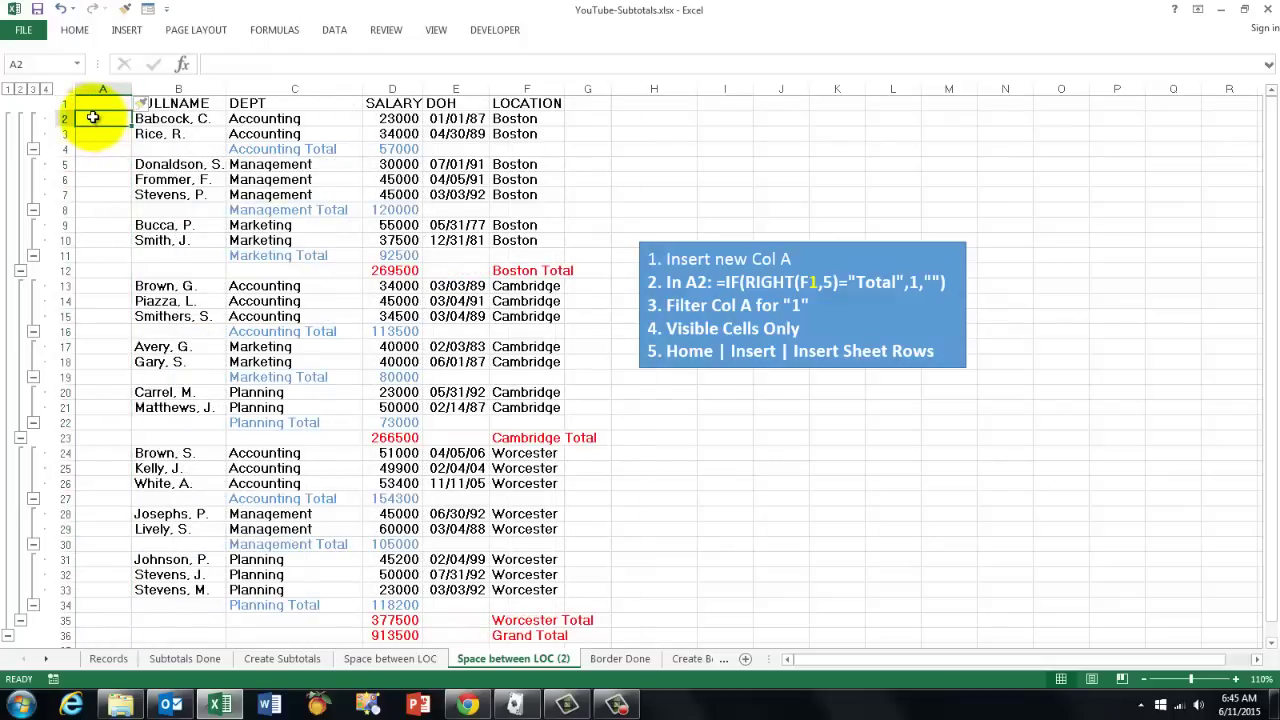
Step: Enter =IF(RIGHT(F1,5)="Total",1,"") in A2 and fill it down column A
type("=if")
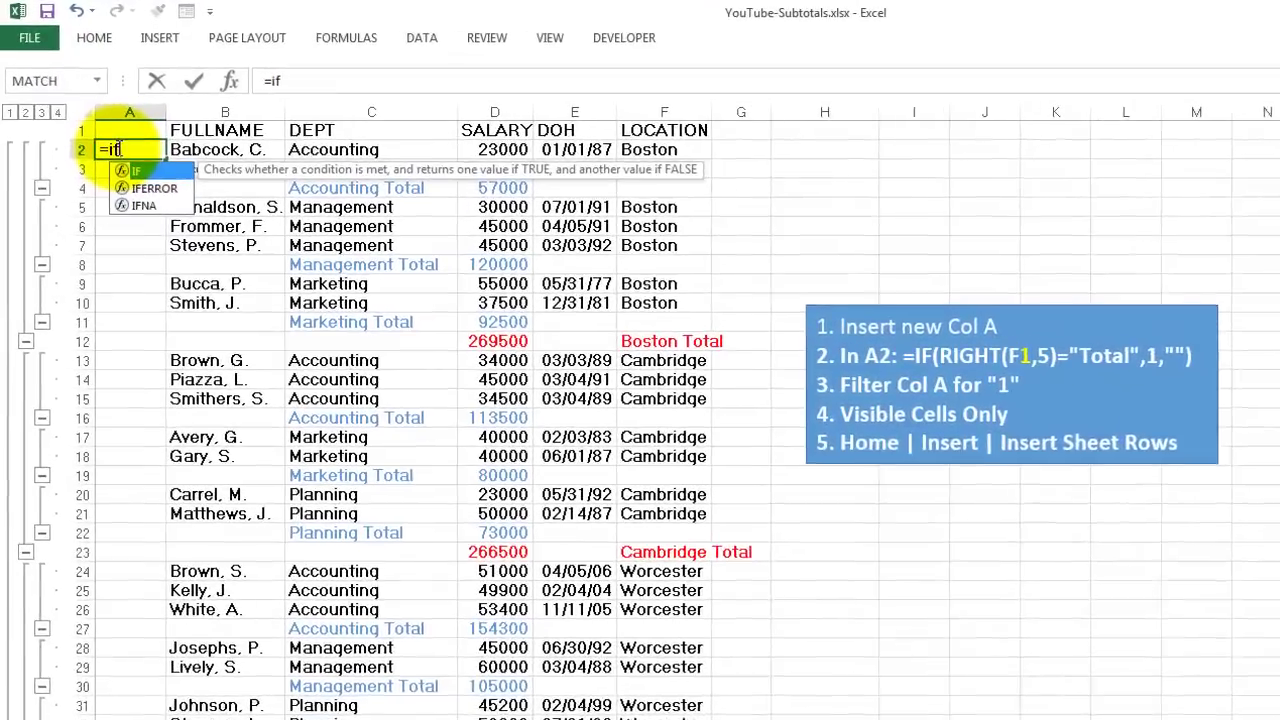
type("(righ")
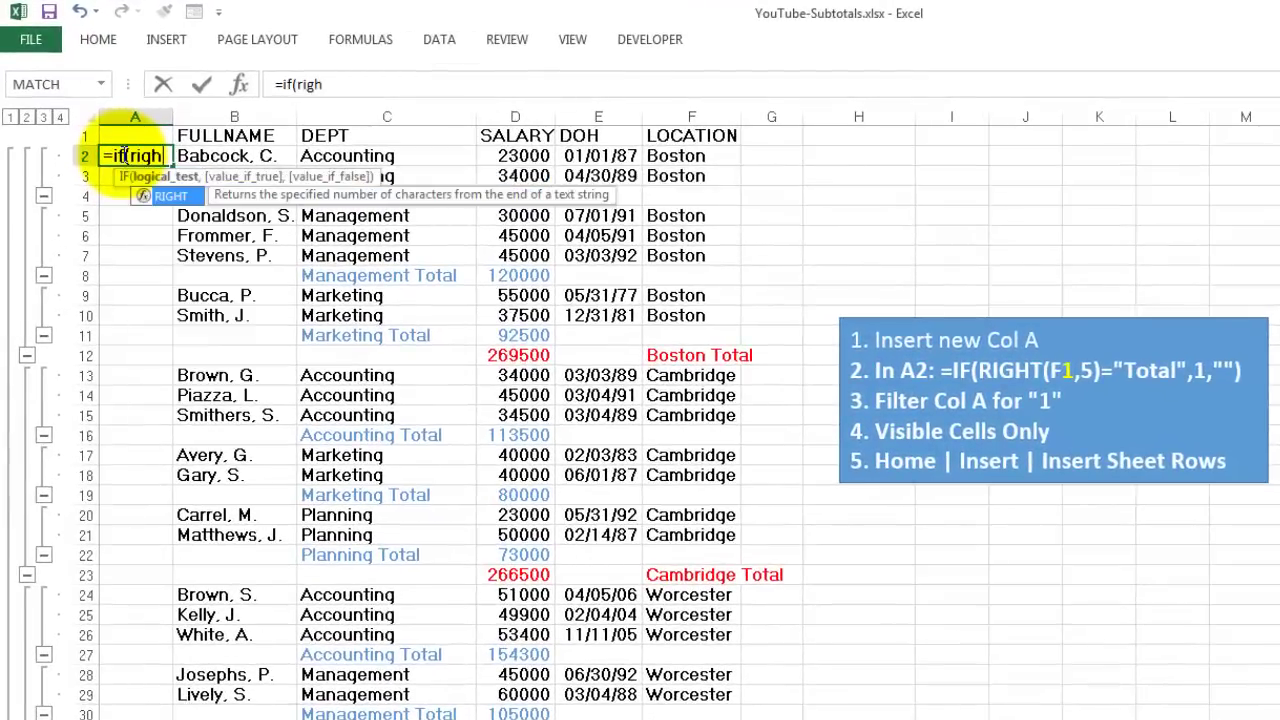
type("t(")
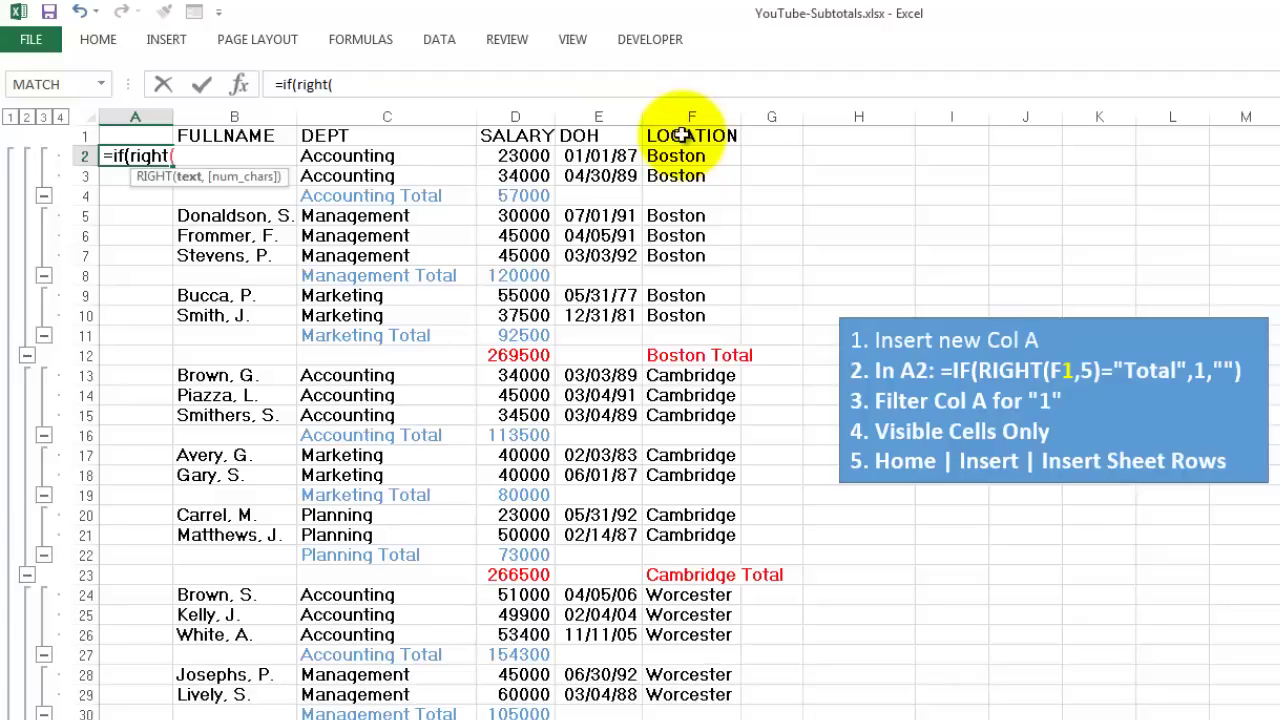
left_click(681, 135)
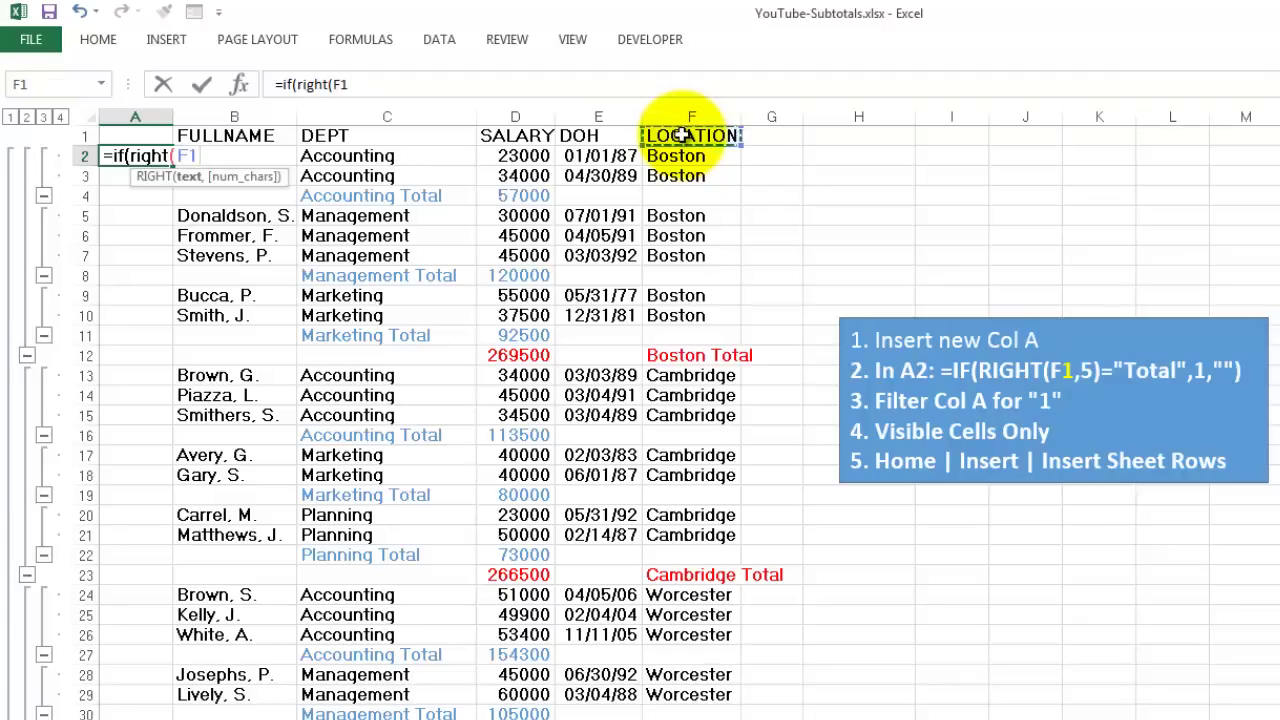
type(",5)=\"Total")
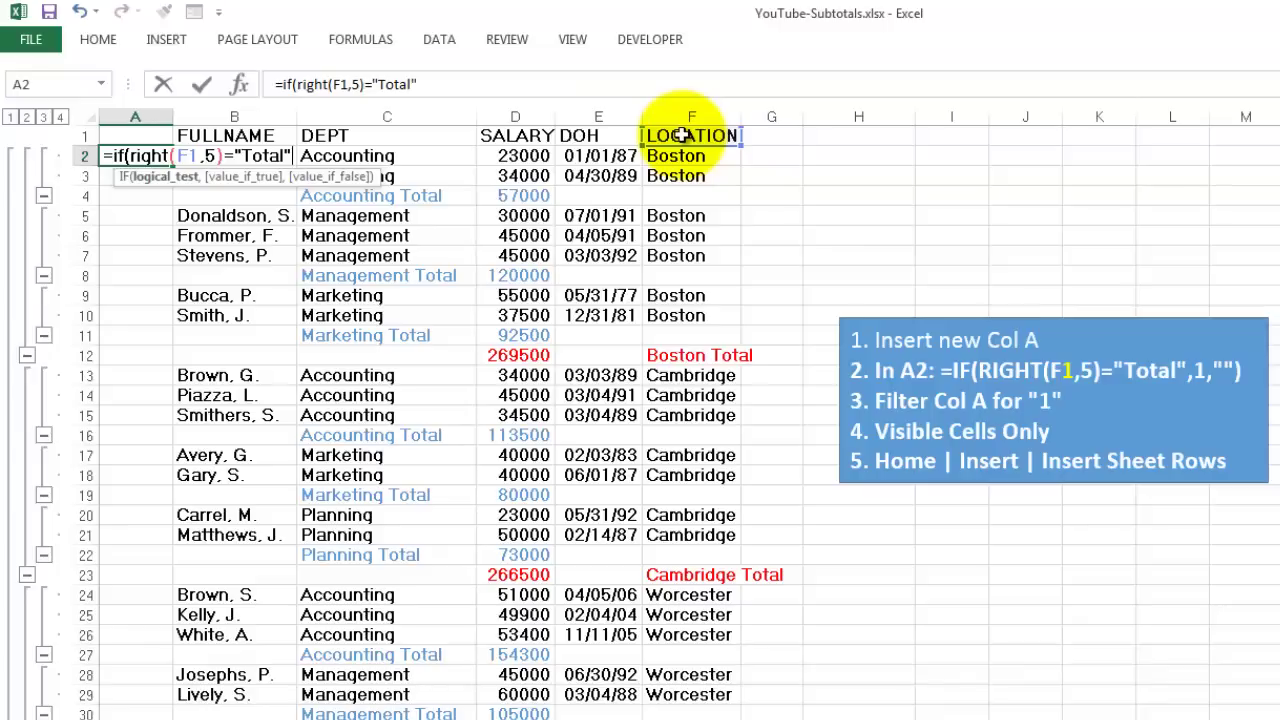
type(",")
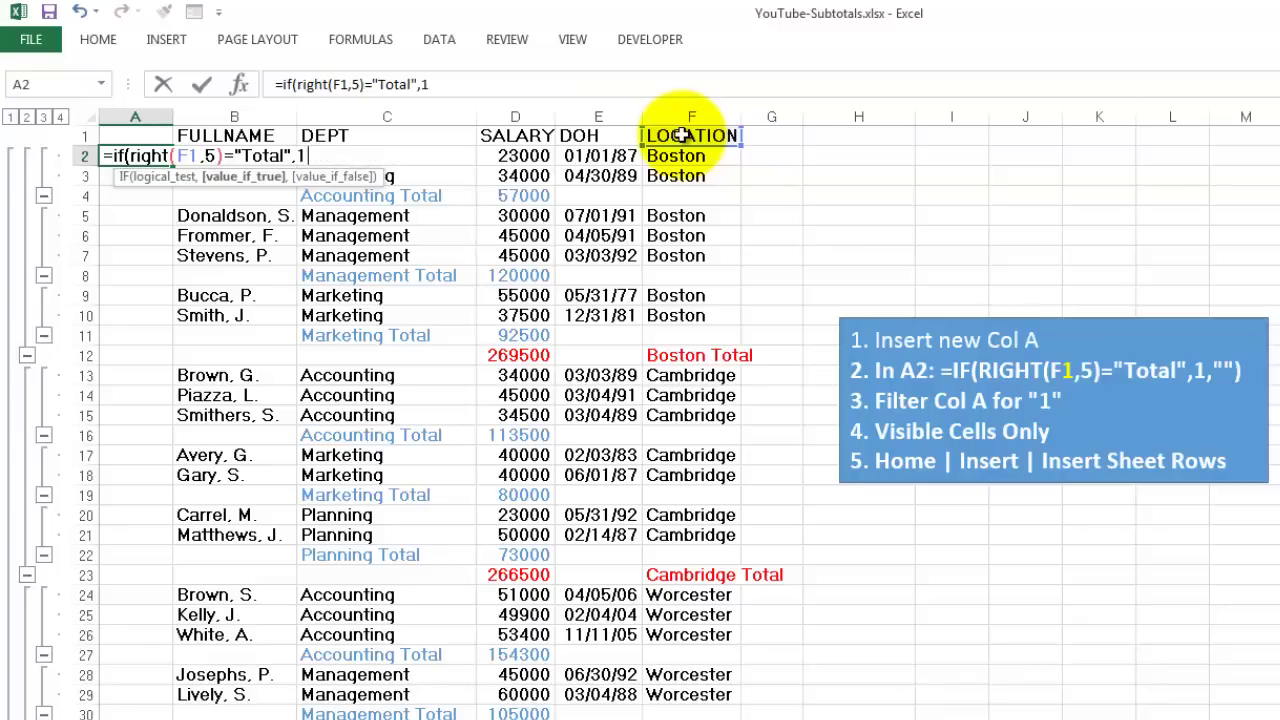
type("1,")
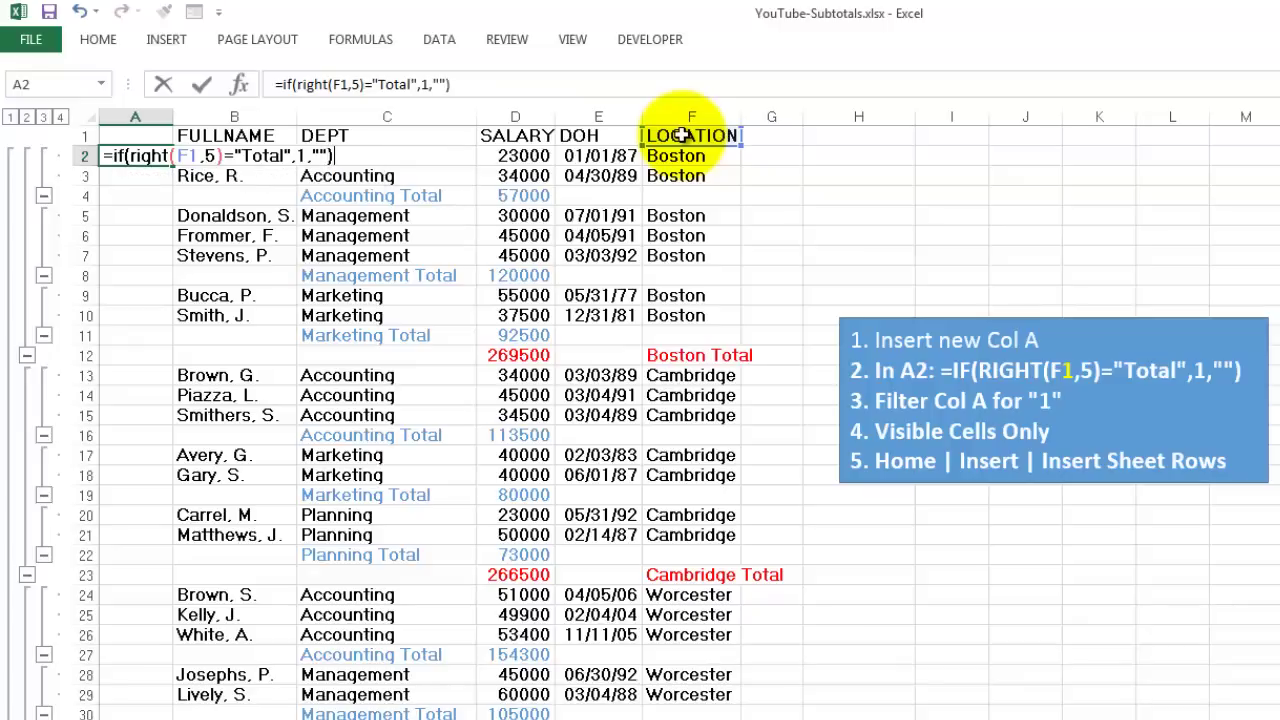
key("ctrl+Return")
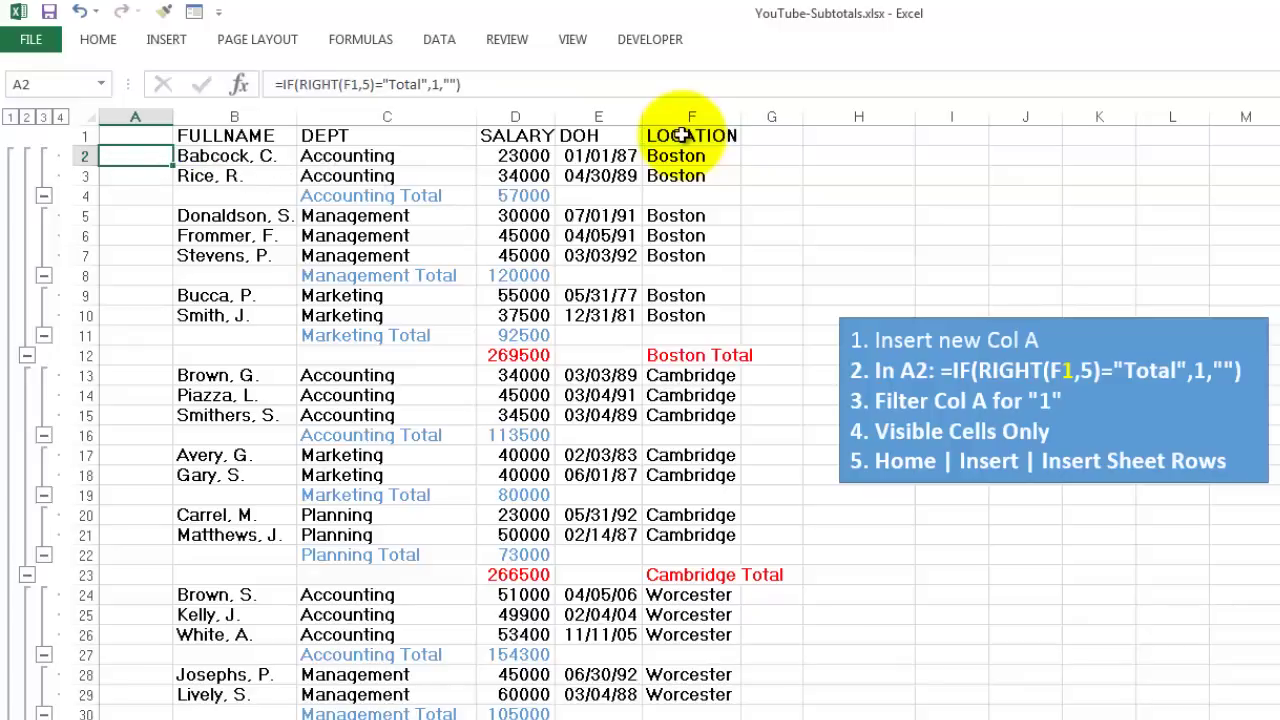
double_click(173, 165)
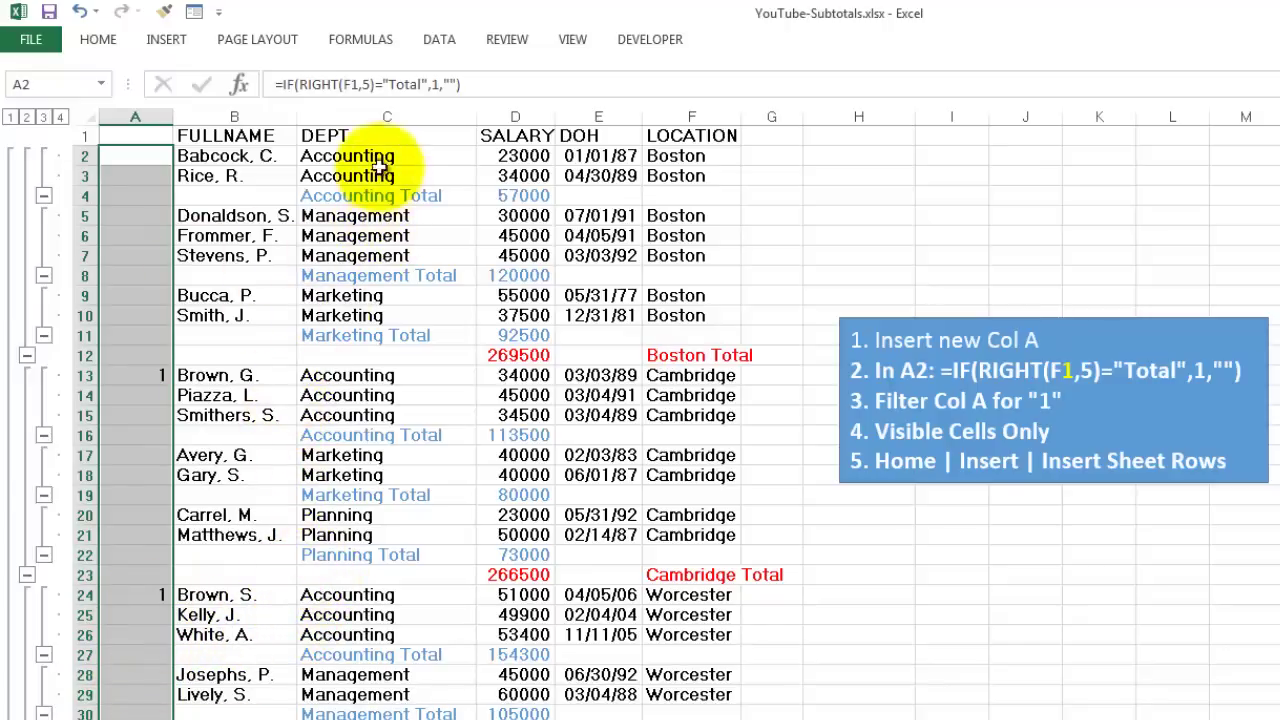
Step: Turn on filters and filter column A to show only rows marked 1
left_click(213, 139)
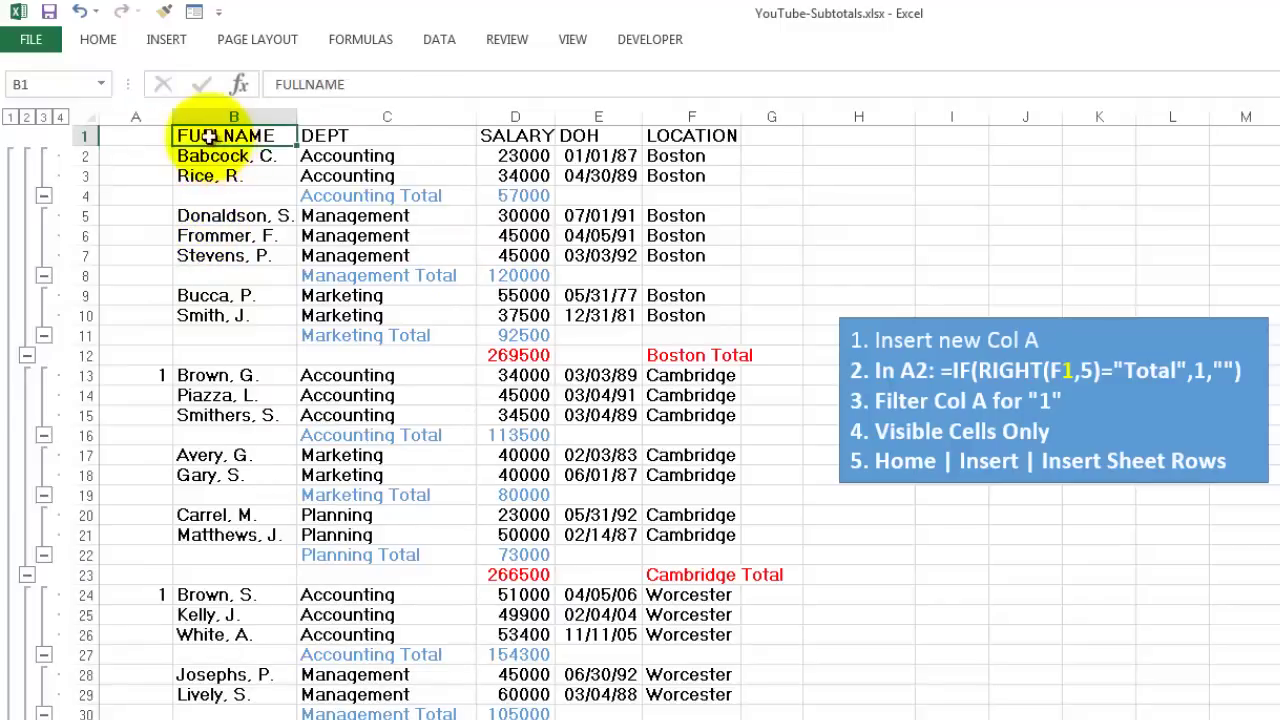
left_click(441, 40)
left_click(556, 110)
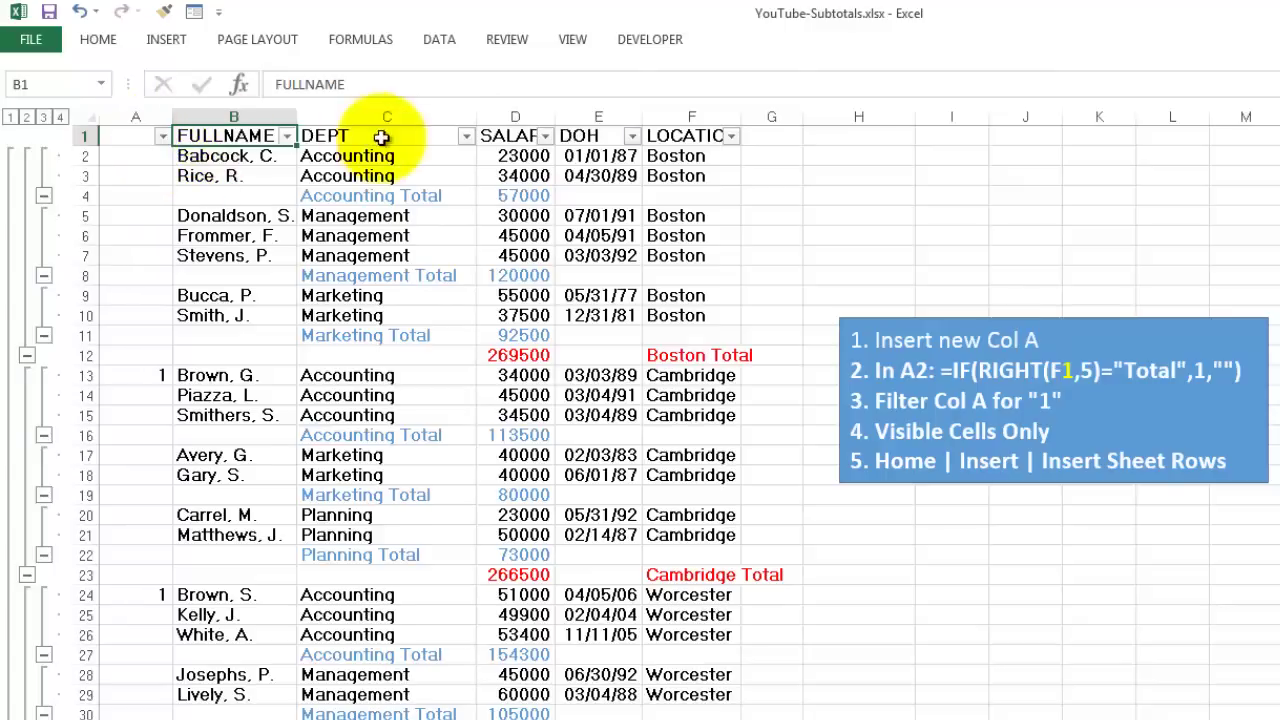
left_click(163, 140)
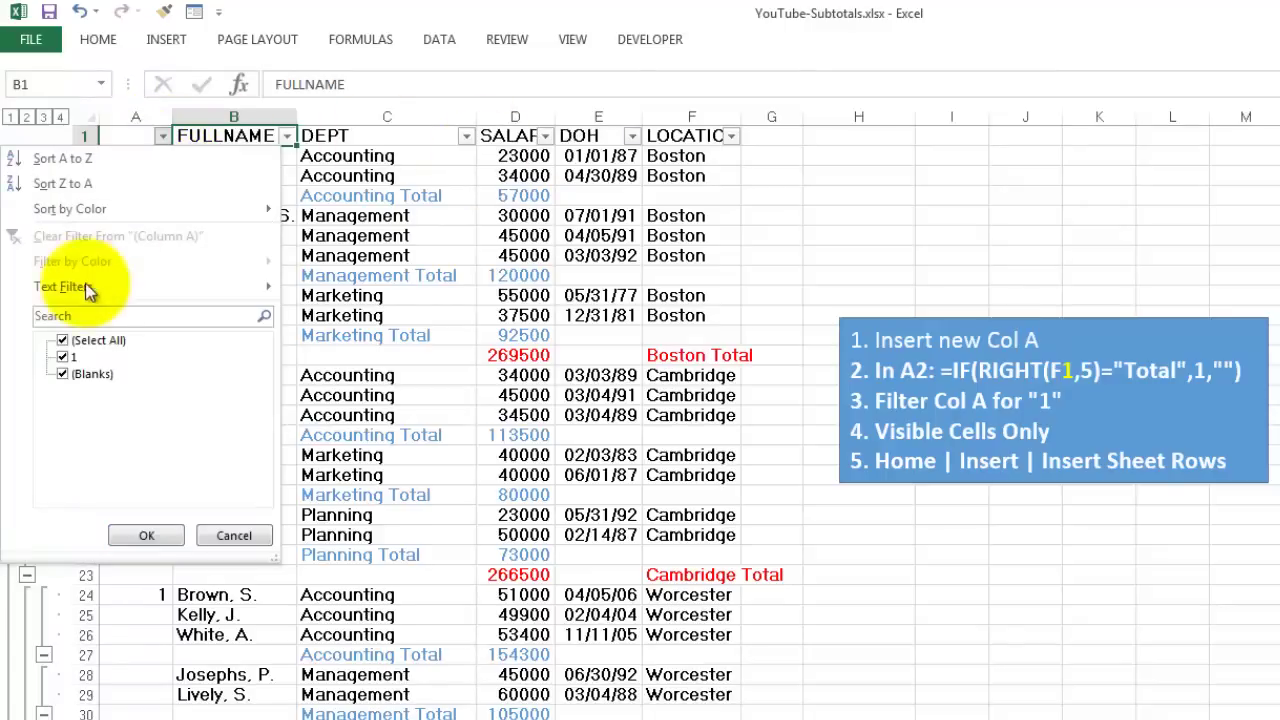
left_click(66, 376)
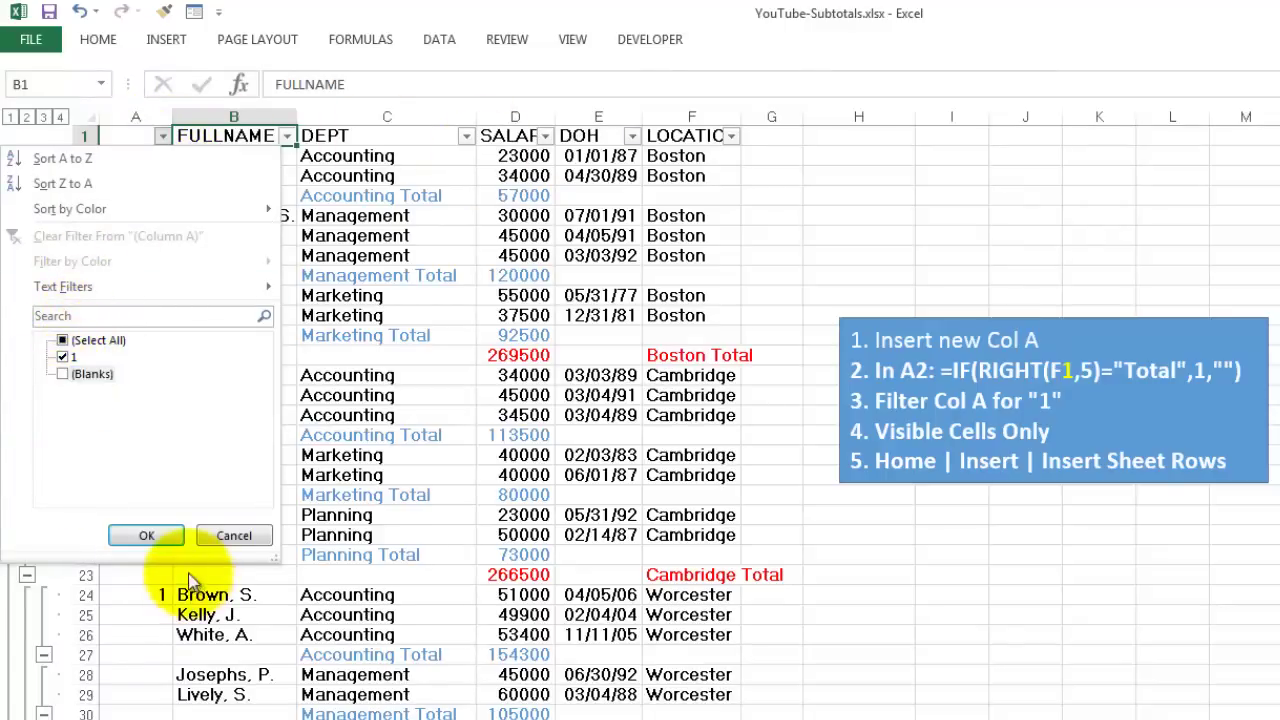
left_click(146, 535)
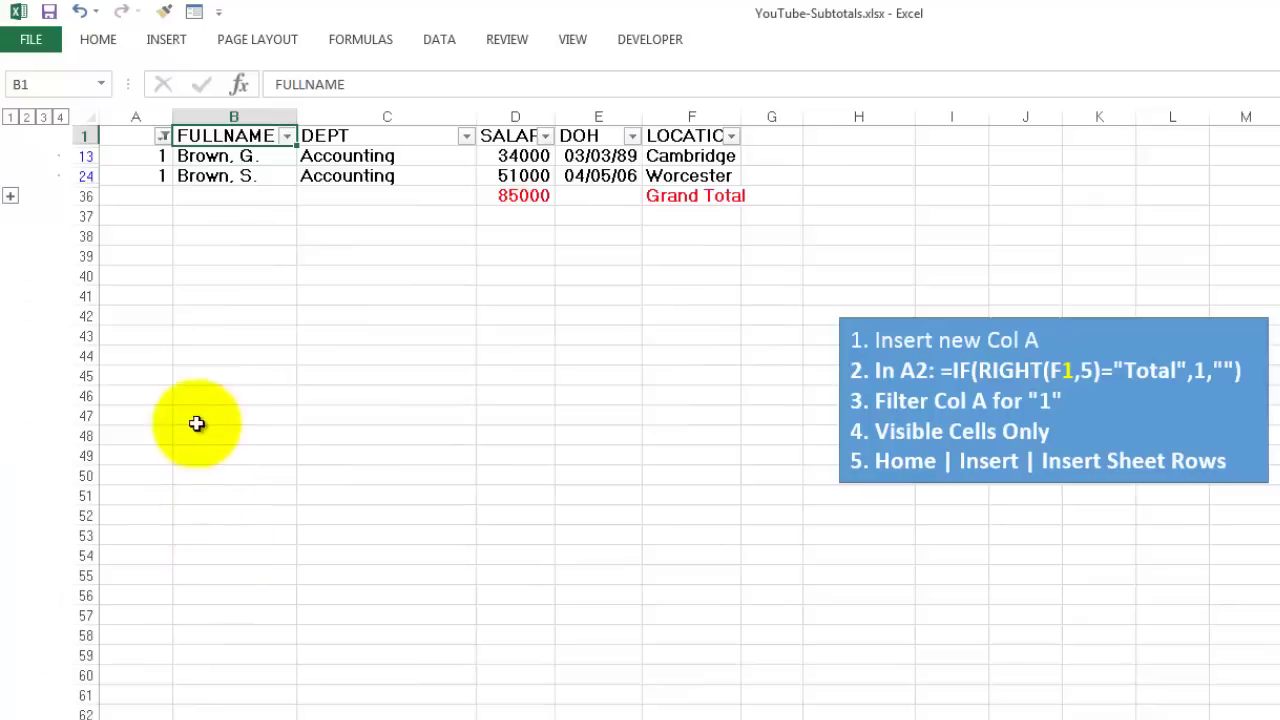
Step: Select the filtered rows through the Grand Total, keeping only visible cells selected
left_click_drag(125, 156, 688, 196)
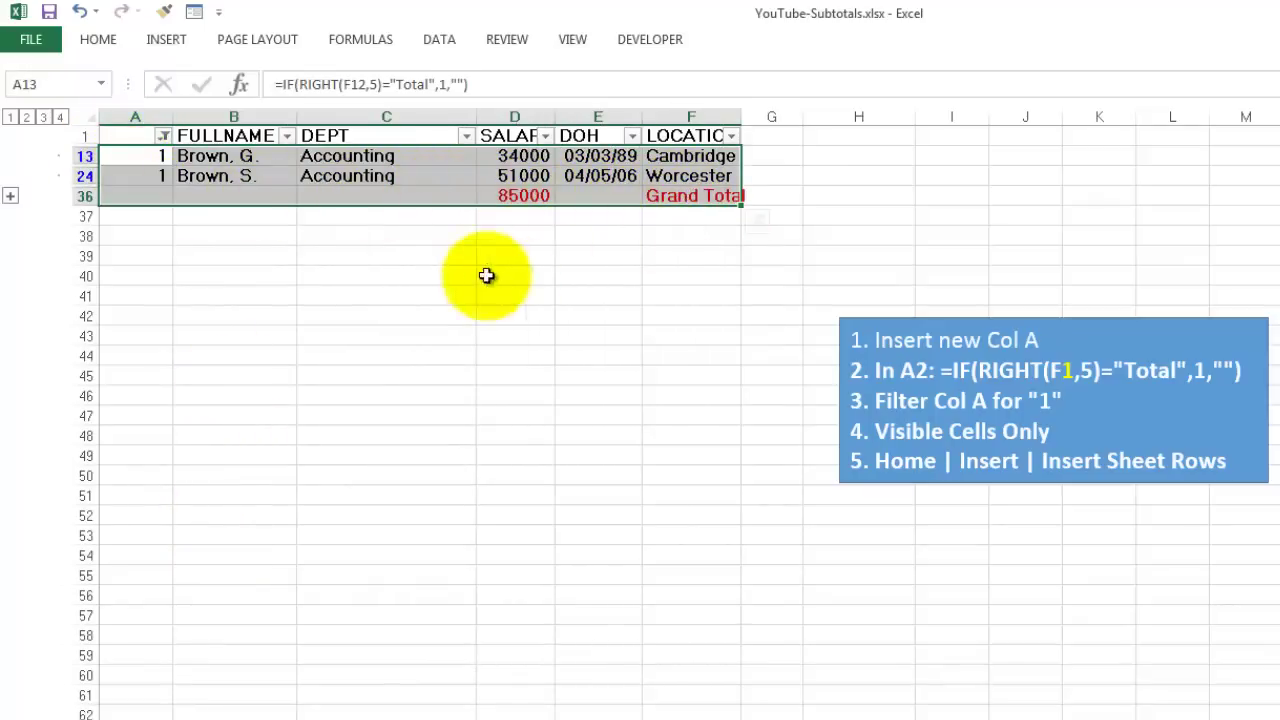
left_click(98, 40)
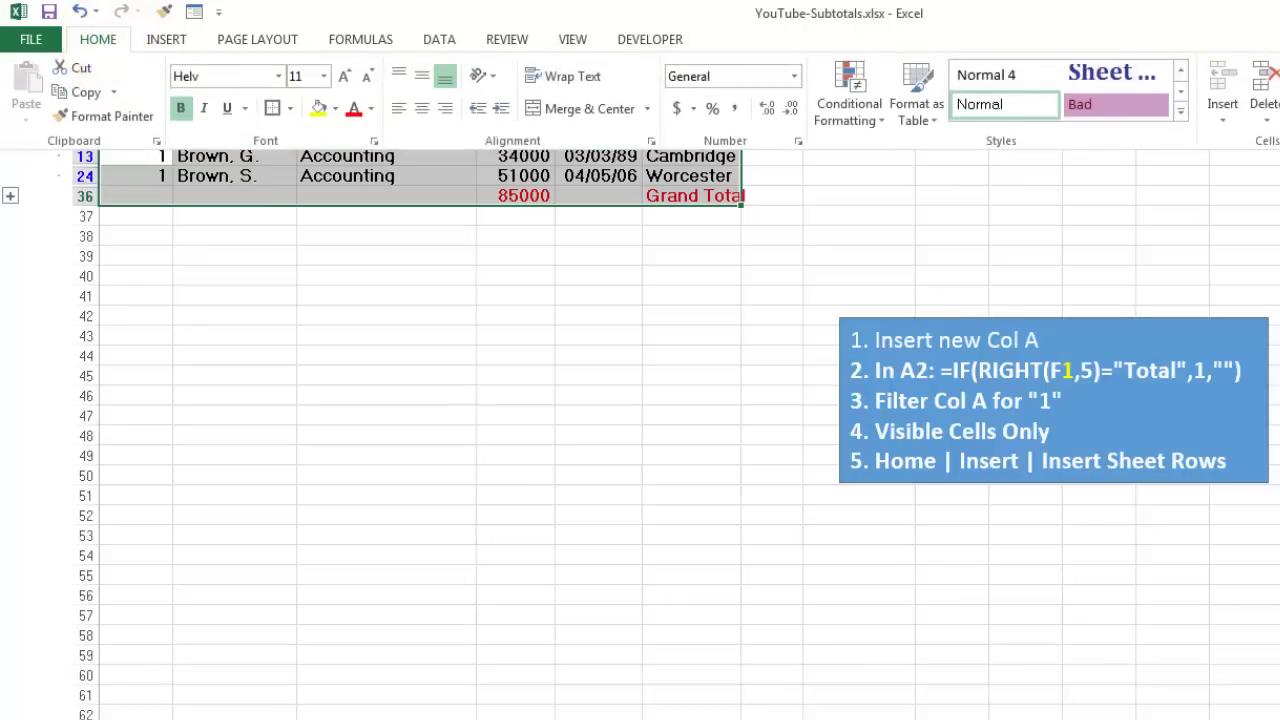
key("ctrl+g")
key("alt+s")
left_click(614, 487)
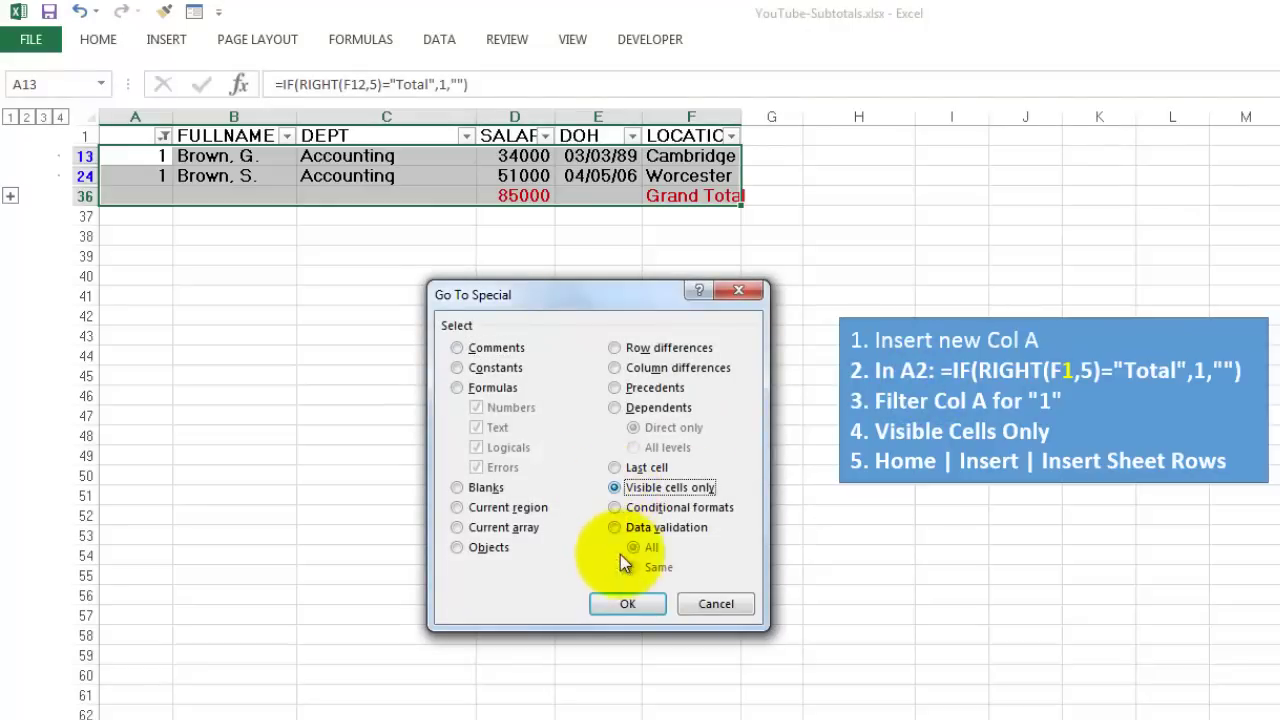
left_click(627, 604)
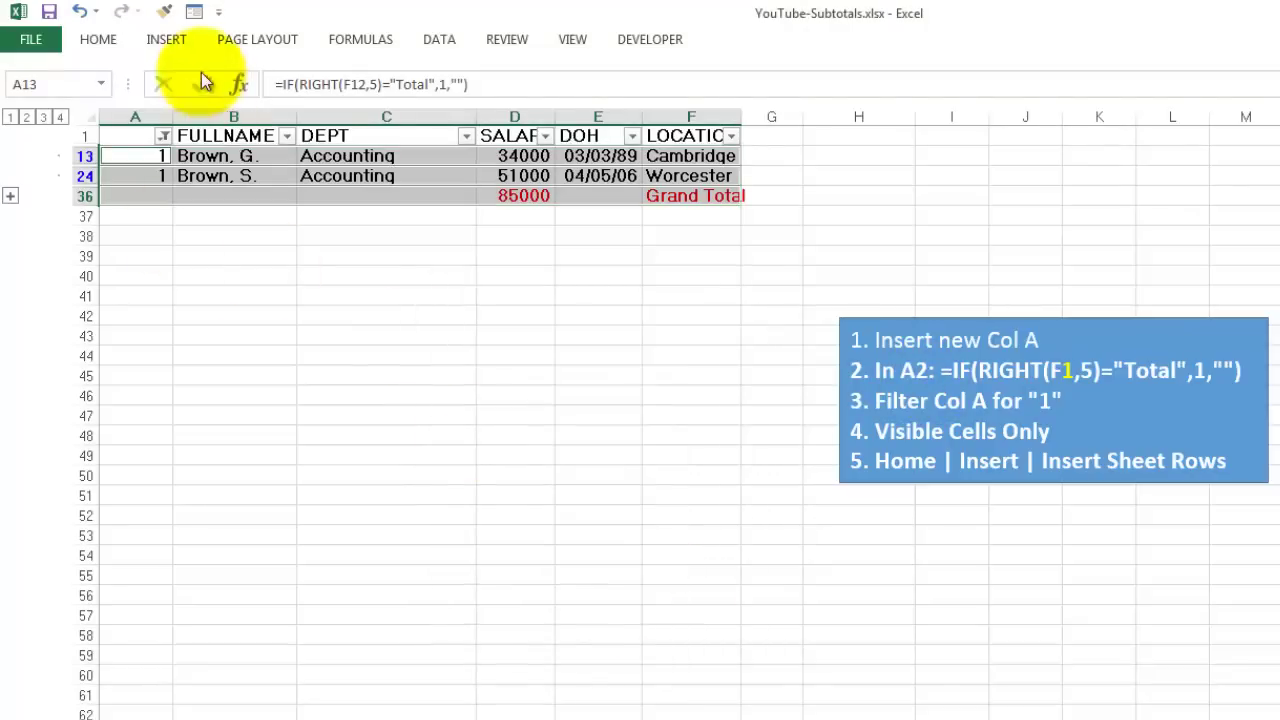
Step: Insert blank sheet rows above the selected rows, then expand the outline to show all rows
left_click(100, 42)
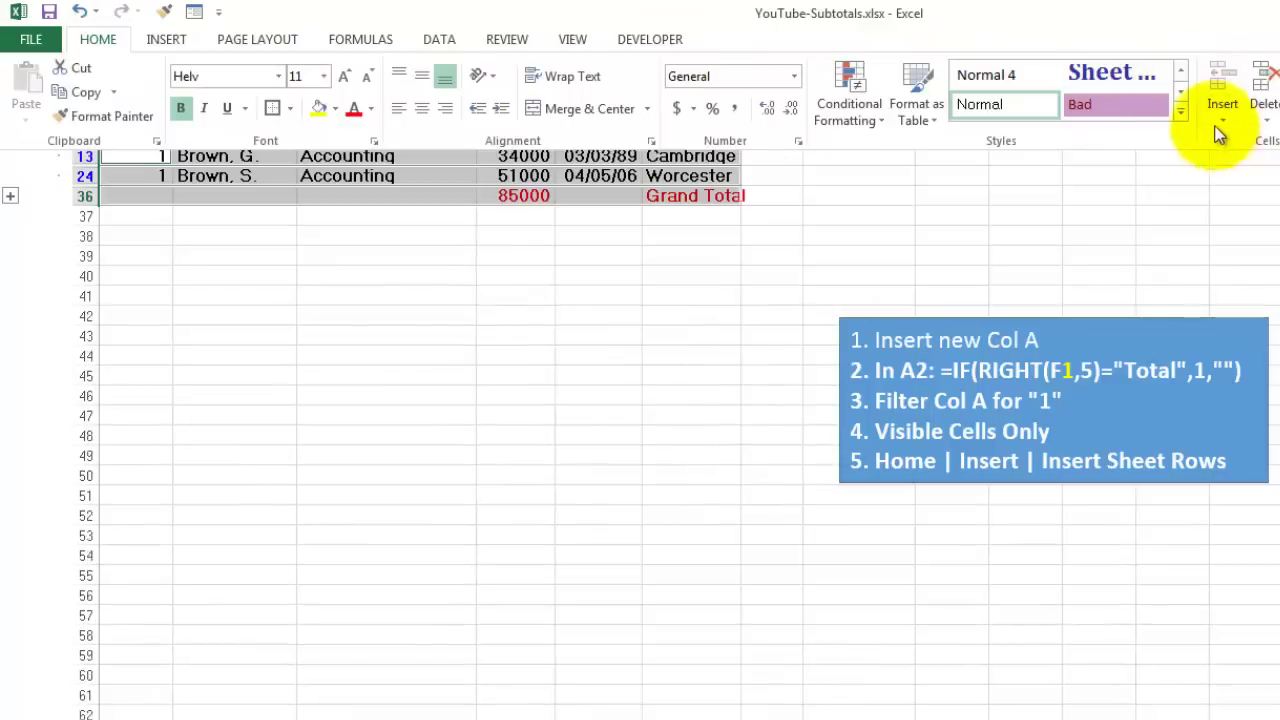
left_click(1224, 118)
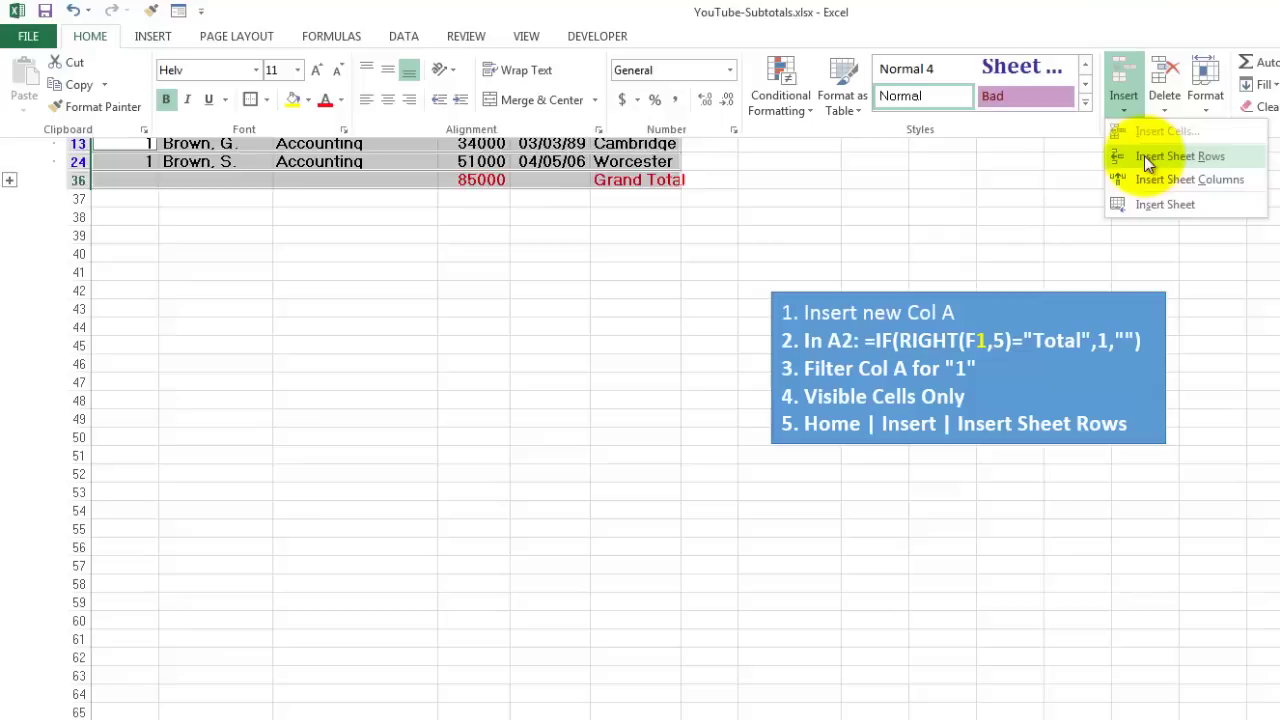
left_click(1144, 156)
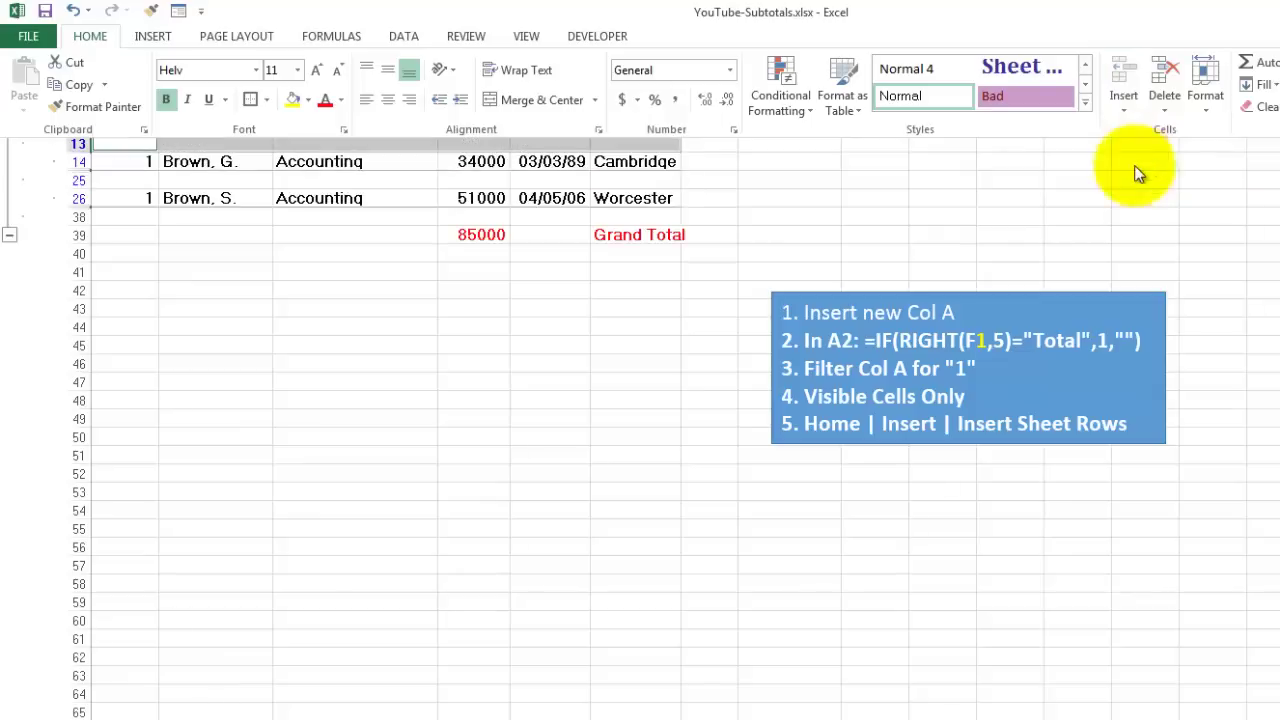
left_click(405, 232)
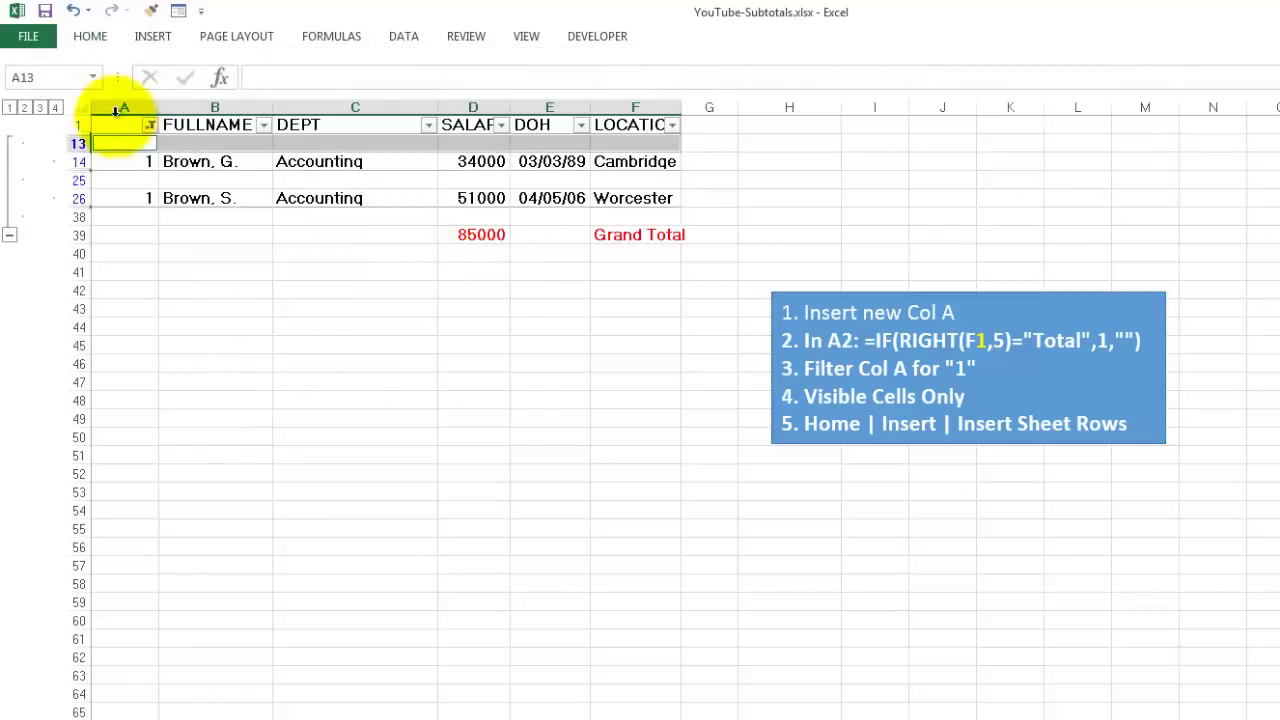
left_click(56, 108)
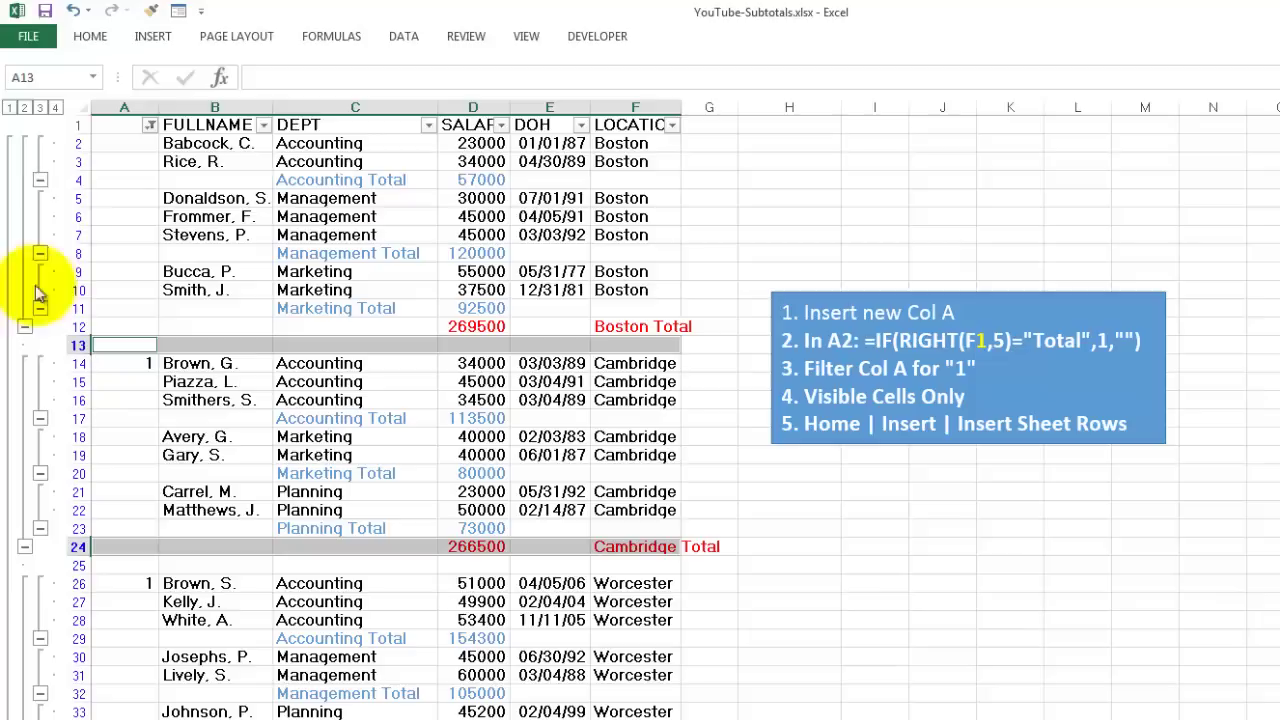
Step: Delete helper column A so the records start in column A
right_click(120, 107)
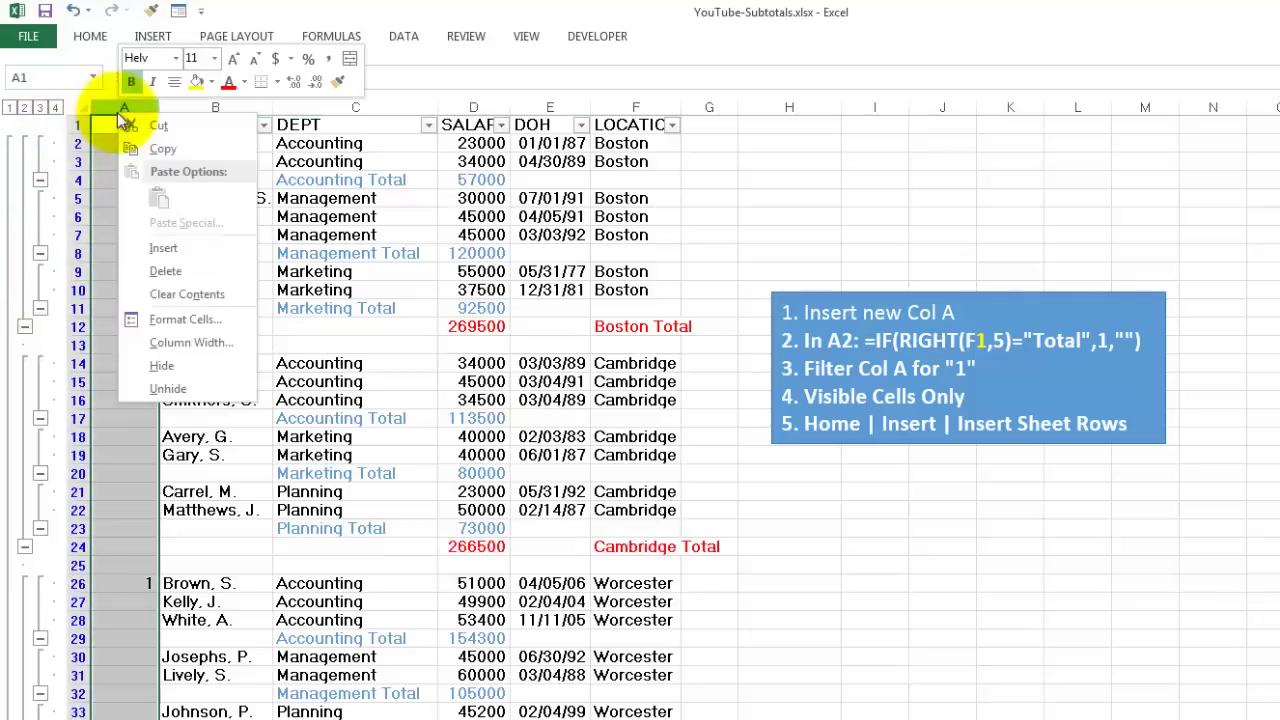
left_click(165, 271)
left_click(290, 253)
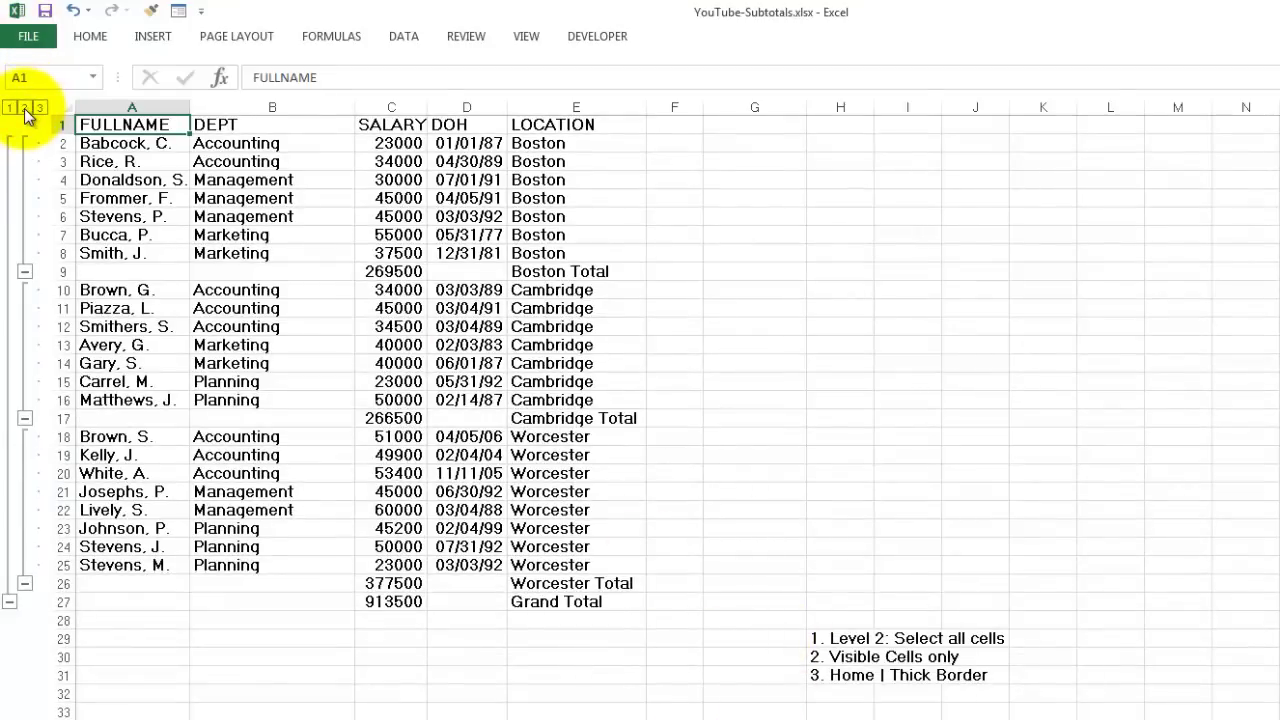
Step: Collapse to outline level 2 and select only the visible total rows from row 9 to Grand Total
left_click(25, 108)
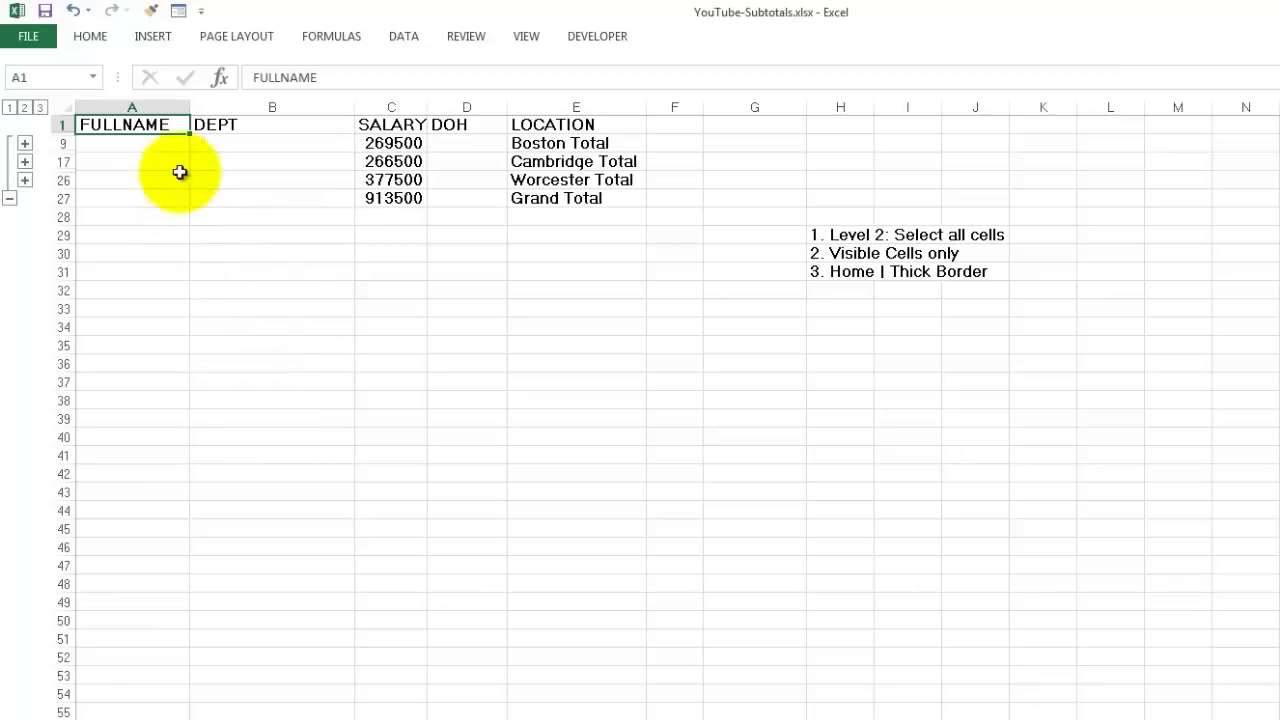
left_click_drag(100, 143, 510, 201)
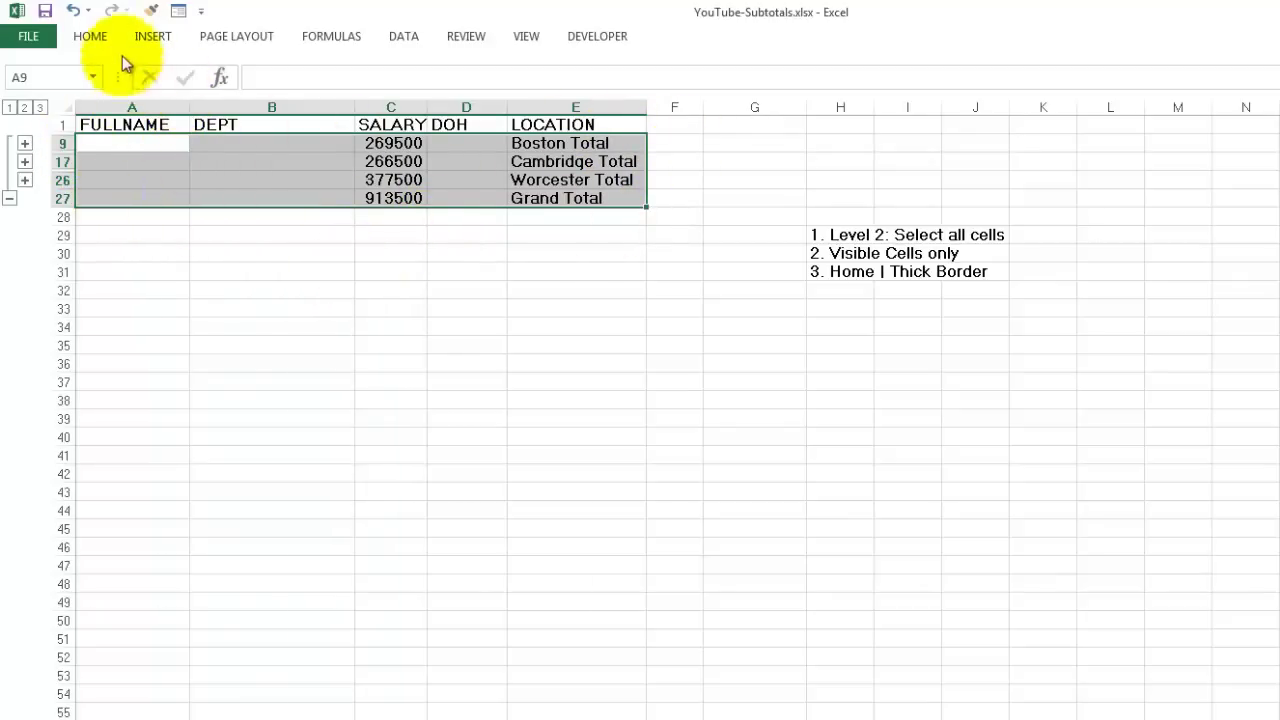
left_click(92, 37)
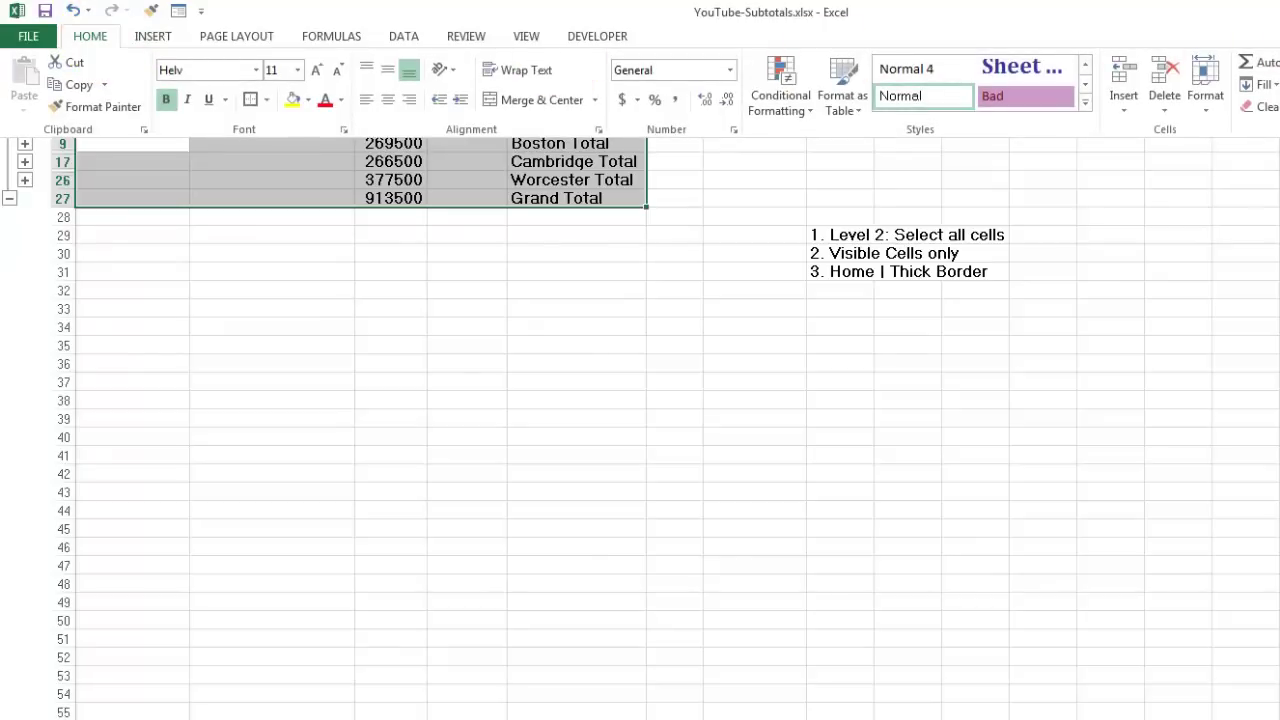
left_click(1186, 329)
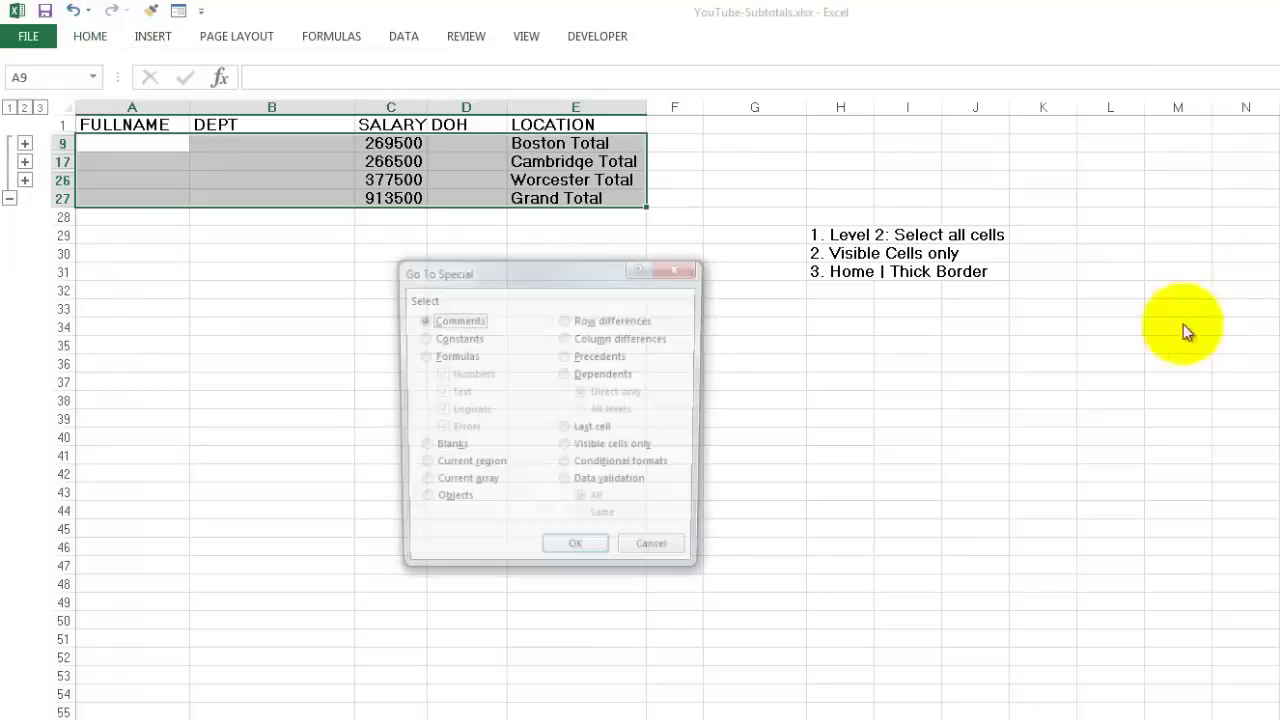
left_click(566, 450)
left_click(580, 555)
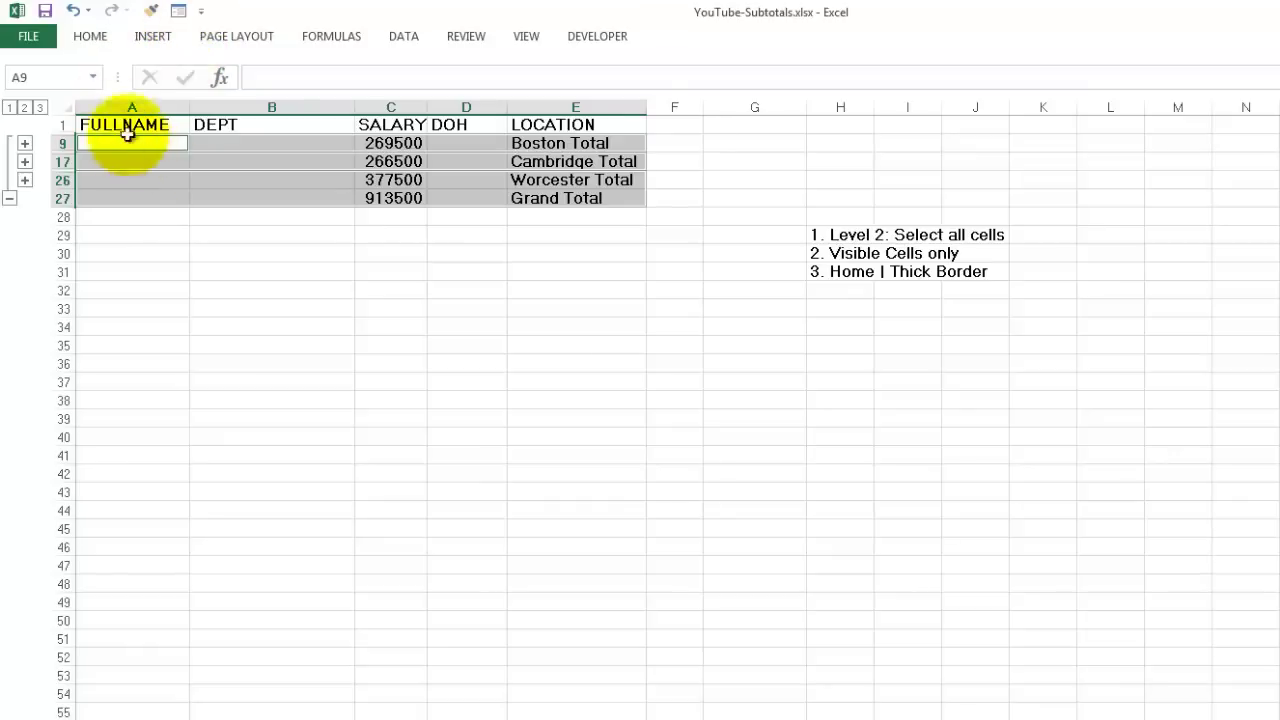
Step: Apply a Thick Box Border to the selected total rows, then expand to level 3
left_click(93, 38)
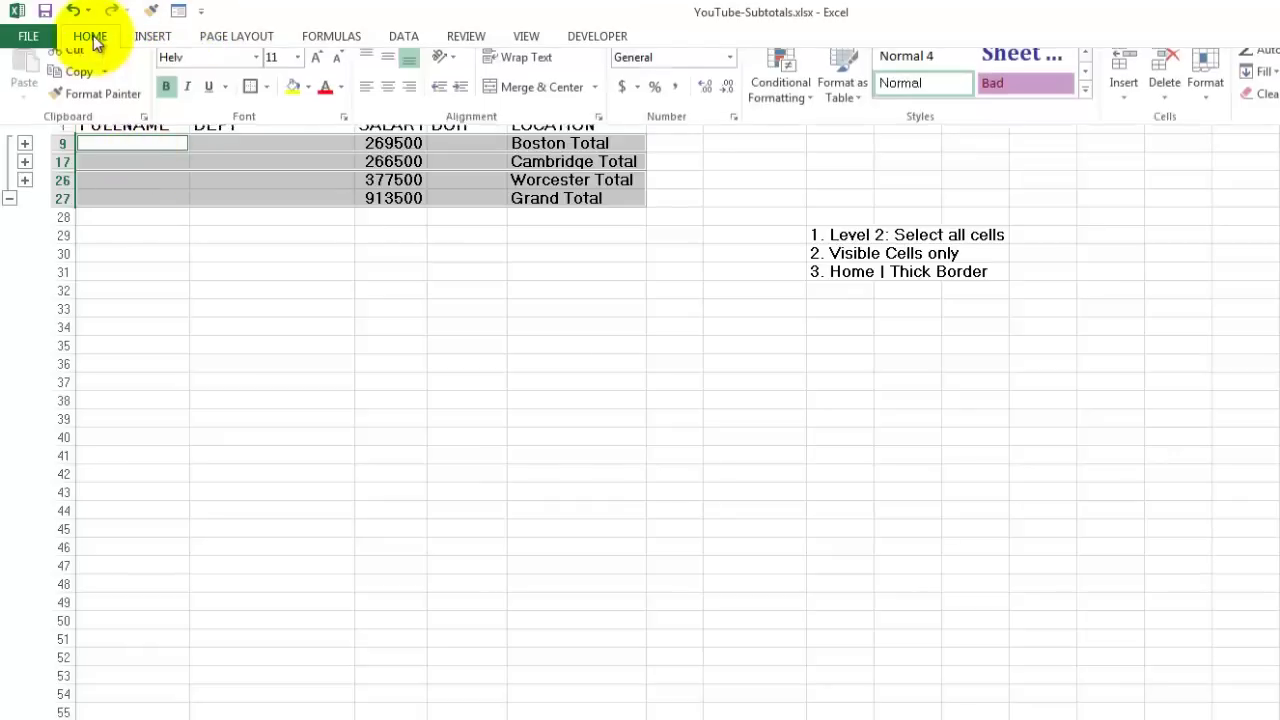
left_click(266, 100)
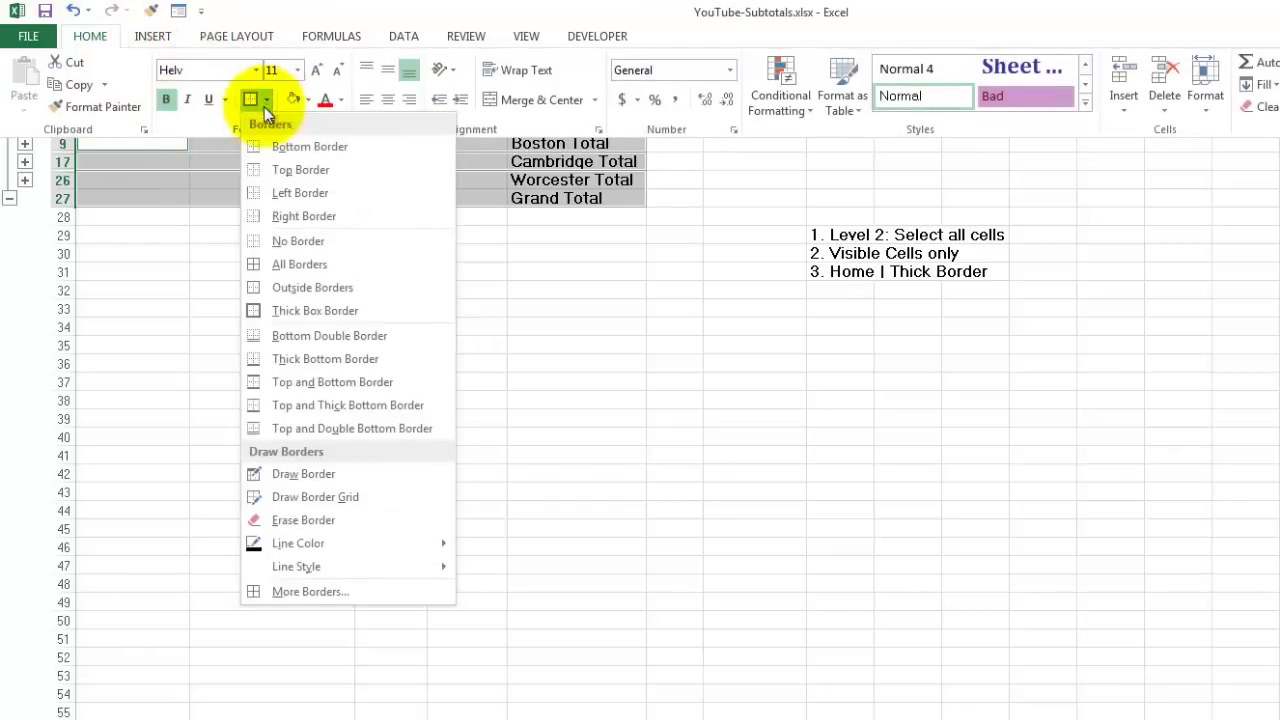
left_click(310, 313)
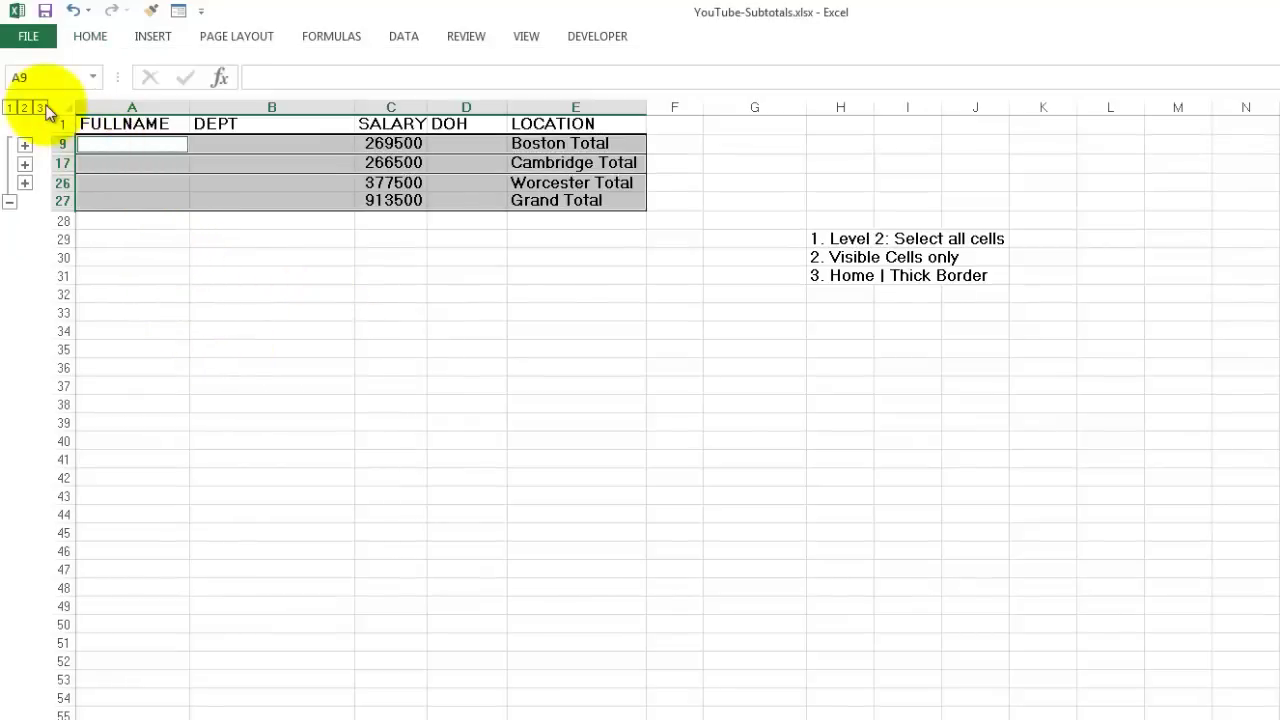
left_click(41, 107)
left_click(268, 198)
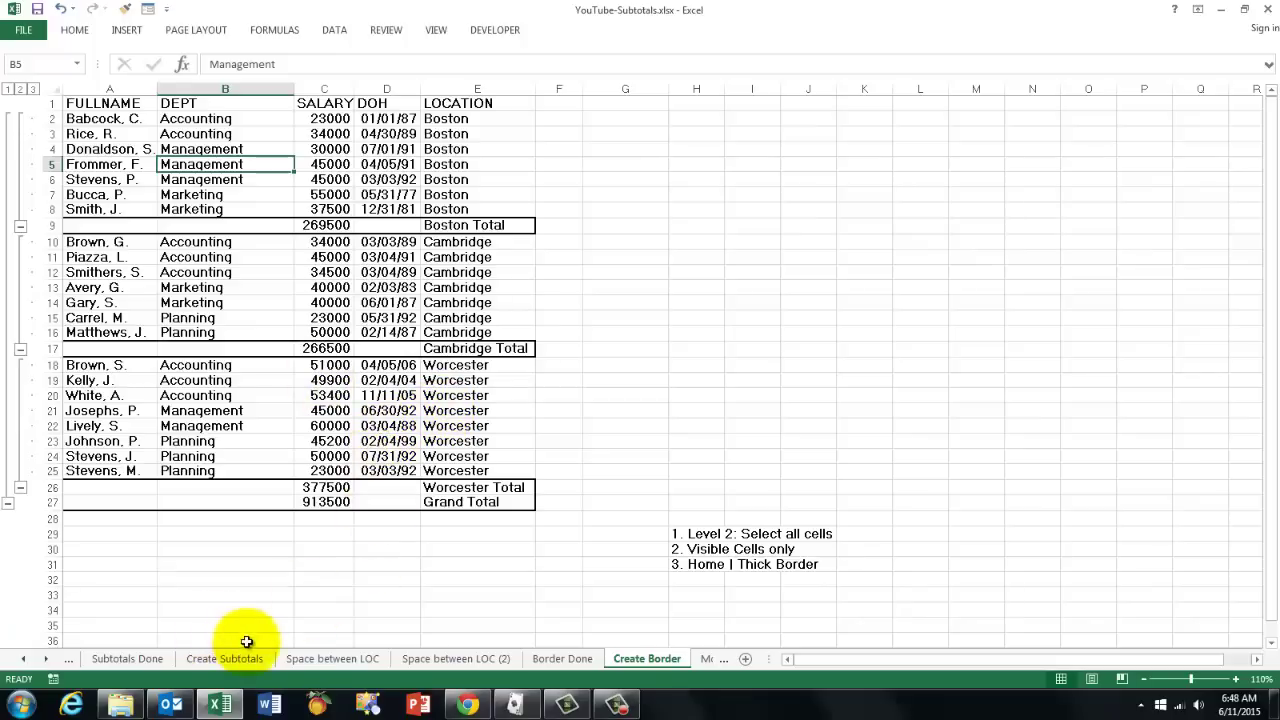
Step: Go to the More Excel sheet
left_click(706, 659)
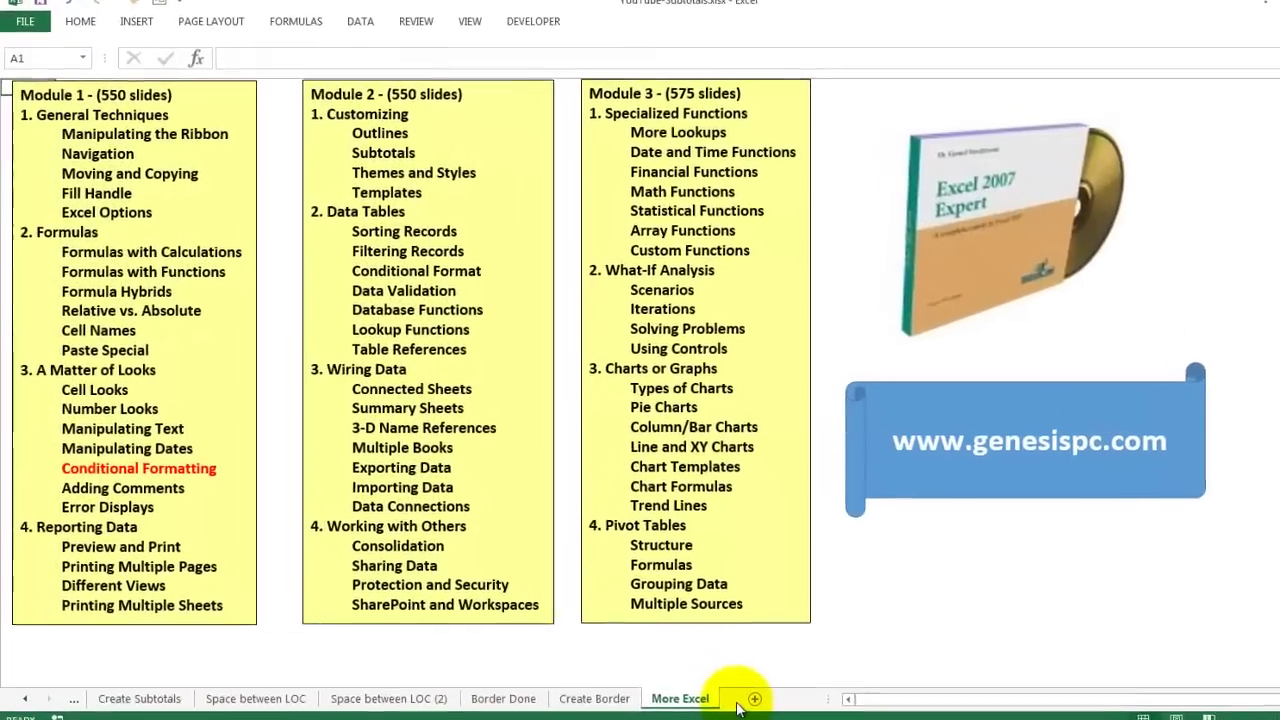